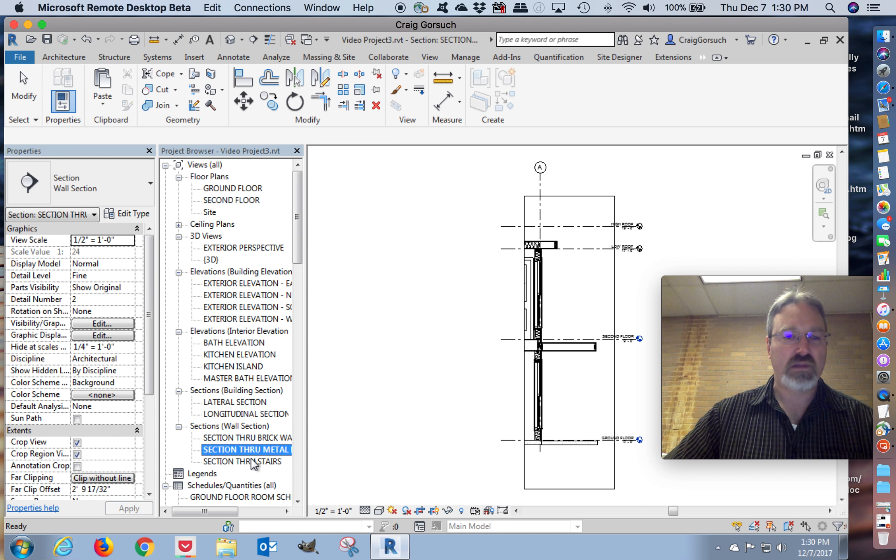
- Open the SECTION THRU STAIRS wall section view and leave nothing selected
double_click(251, 461)
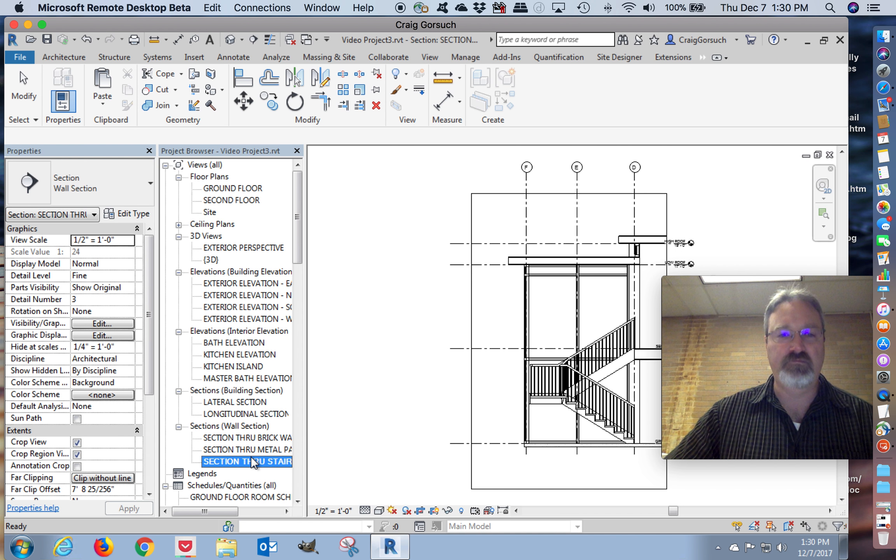
left_click(512, 365)
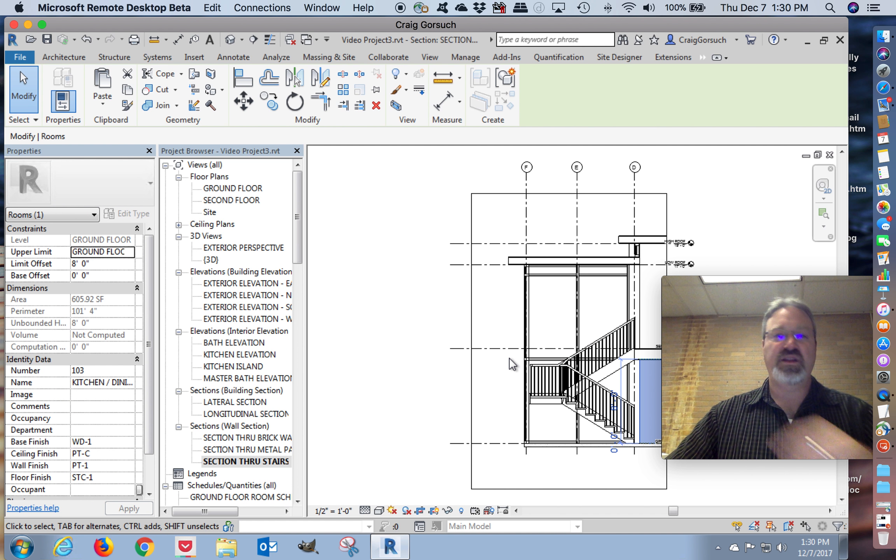
middle_click_drag(526, 347, 467, 332)
key("Escape")
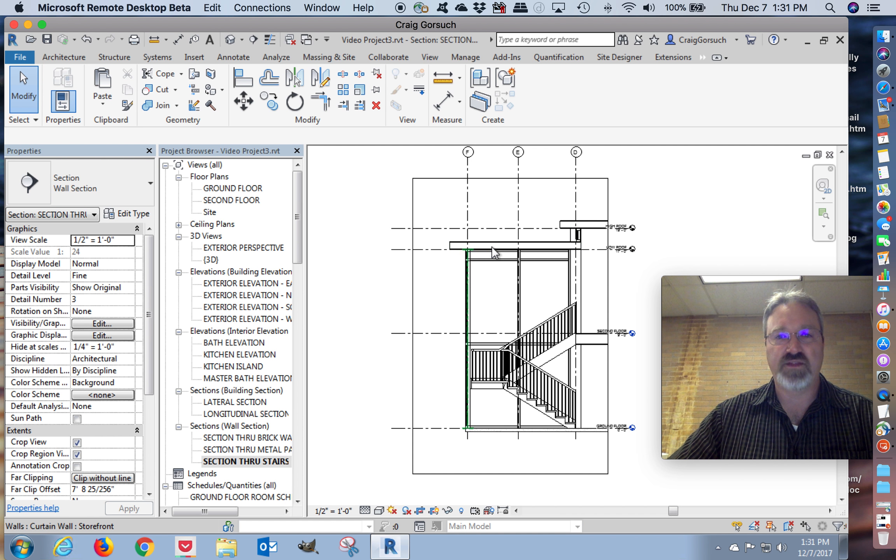
- Start a detail component for the second-floor edge at the stairs, saving the project when reminded
scroll(581, 269, "down", 3)
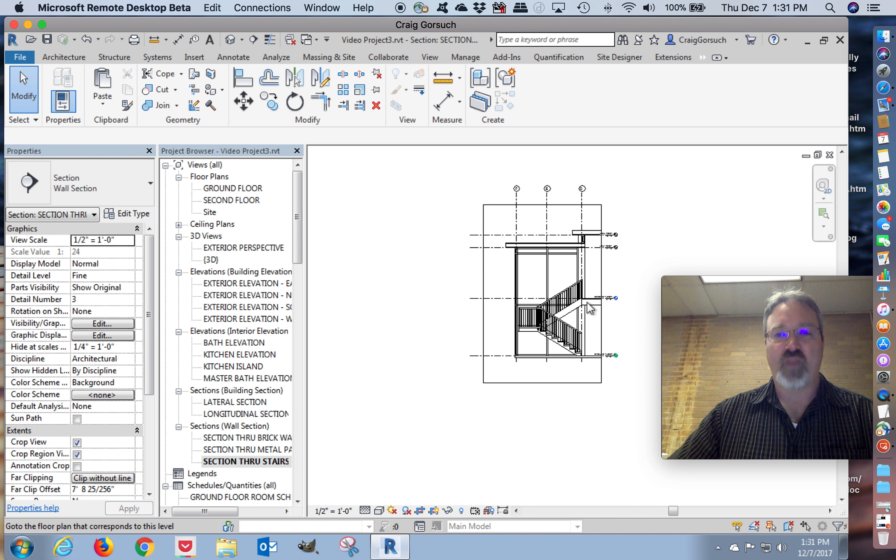
scroll(591, 311, "up", 5)
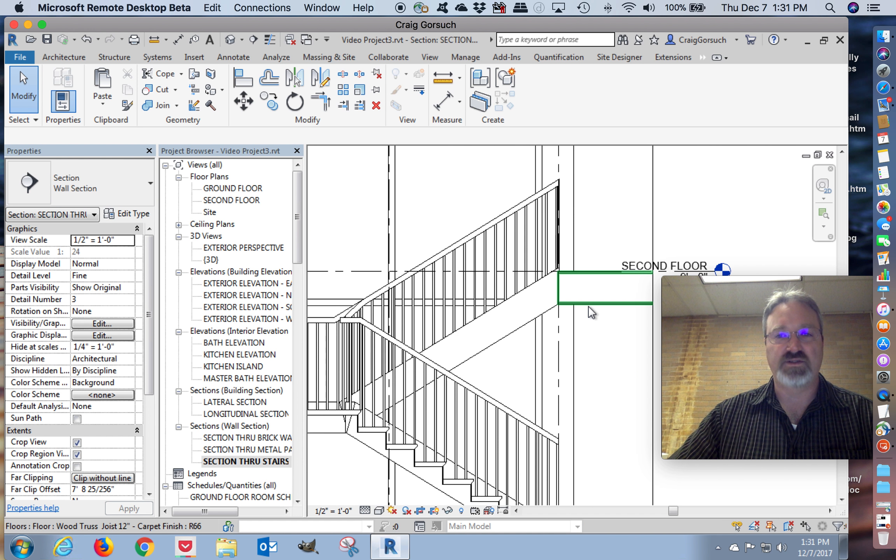
scroll(588, 317, "up", 3)
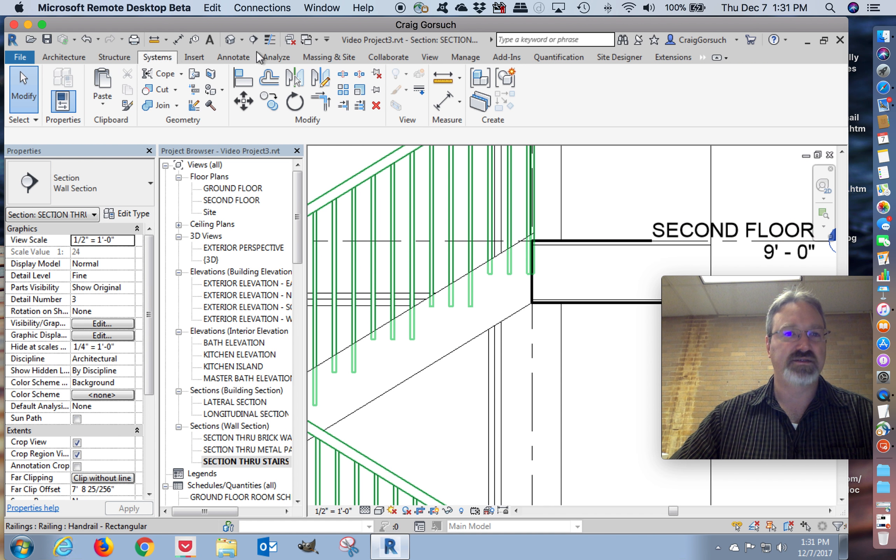
left_click(232, 60)
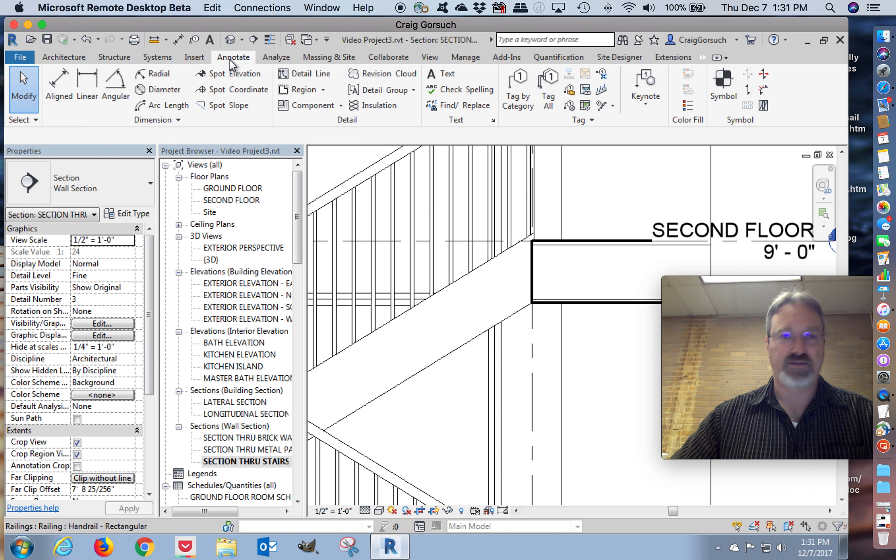
left_click(302, 105)
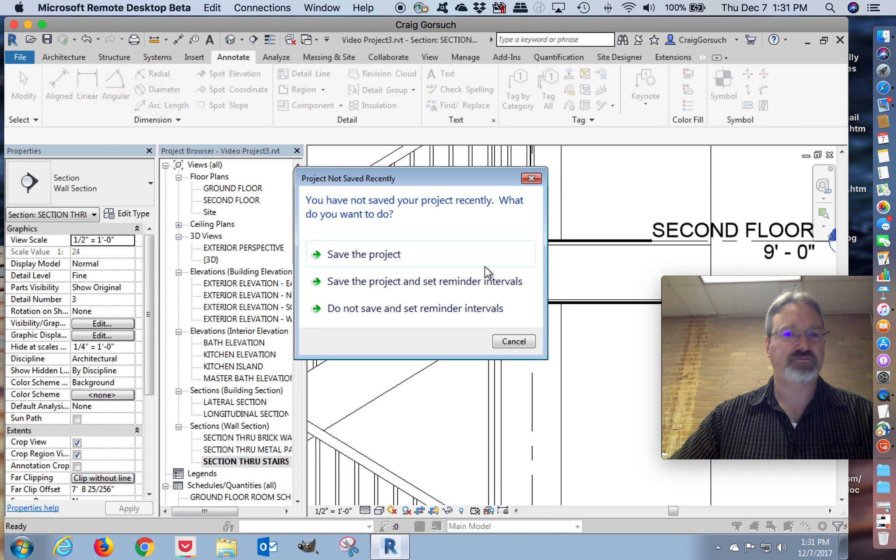
left_click(389, 255)
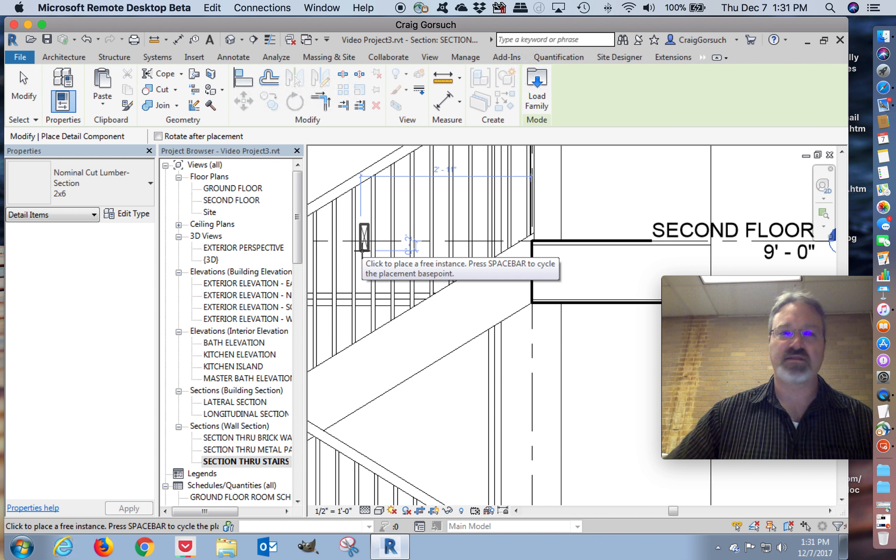
- Place a 2x12 Nominal Cut Lumber-Section upright at the lower corner of the second floor's stair-side edge
left_click(114, 190)
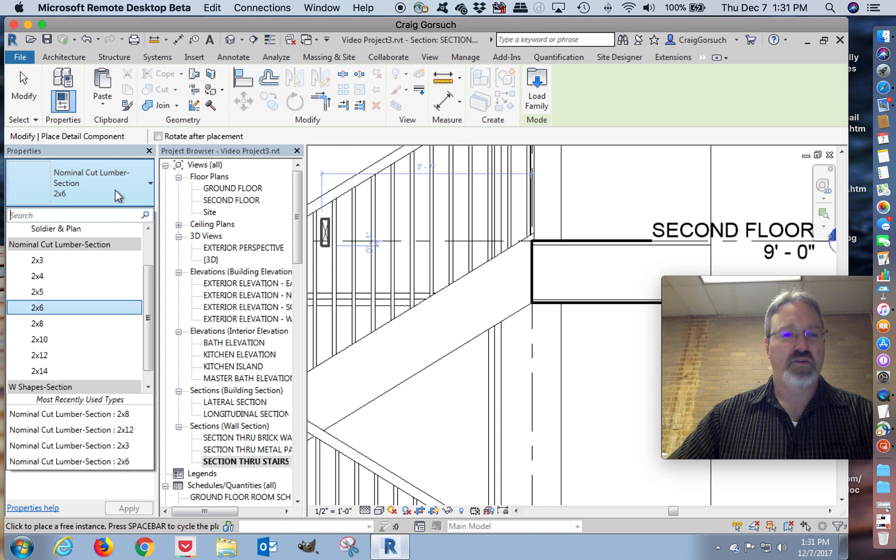
left_click(59, 355)
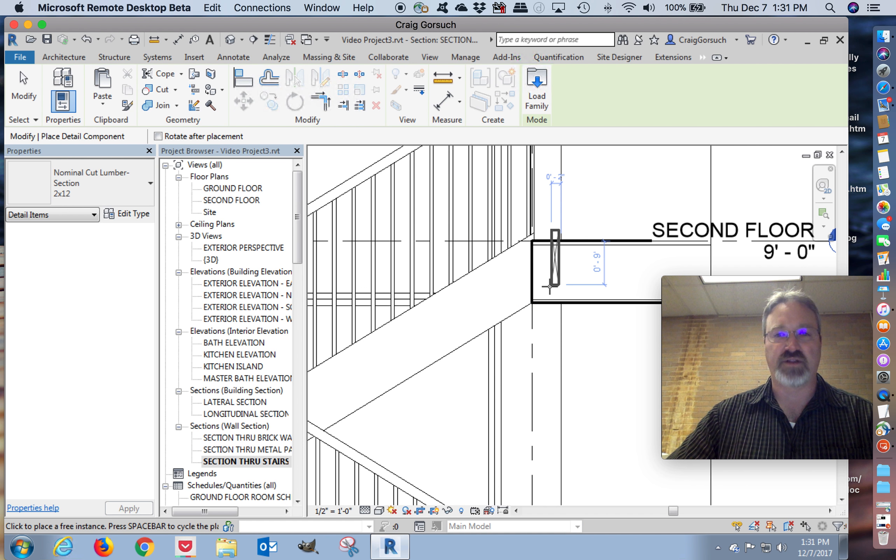
scroll(553, 272, "down", 2)
scroll(549, 289, "up", 5)
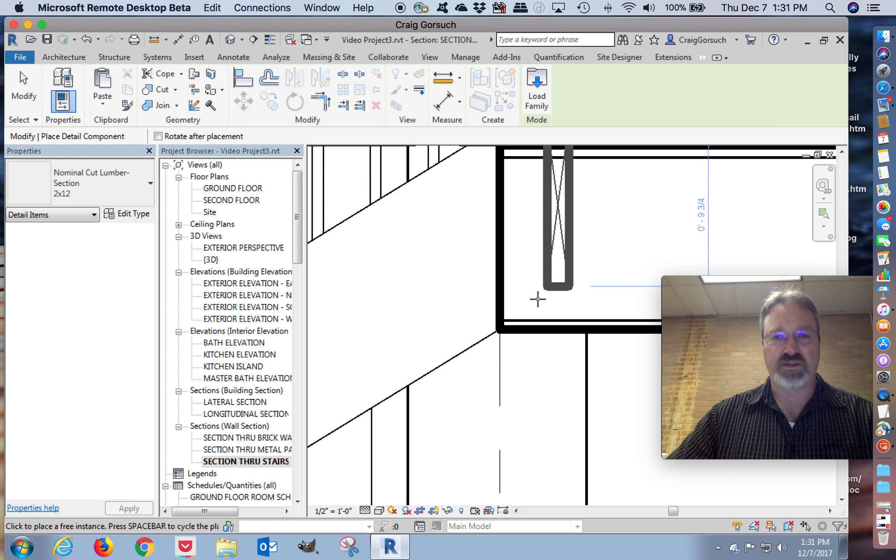
left_click(502, 321)
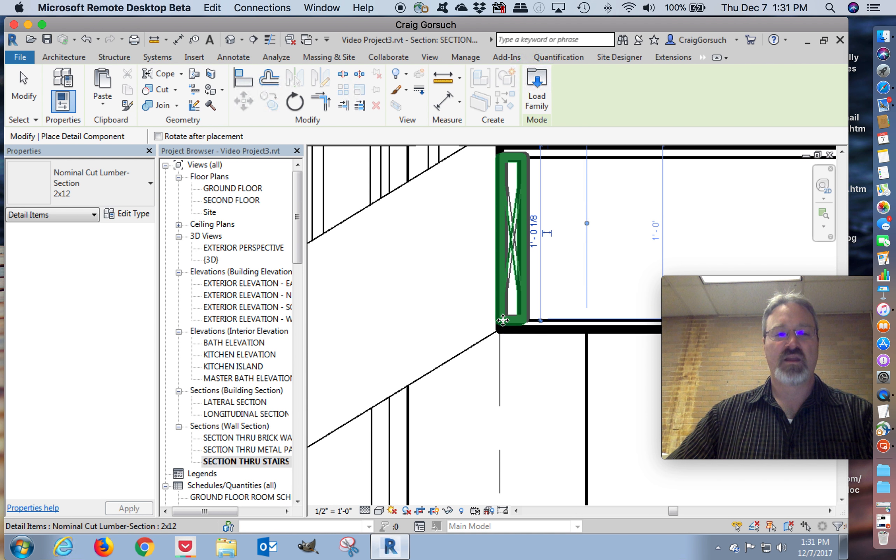
key("Escape")
key("Escape")
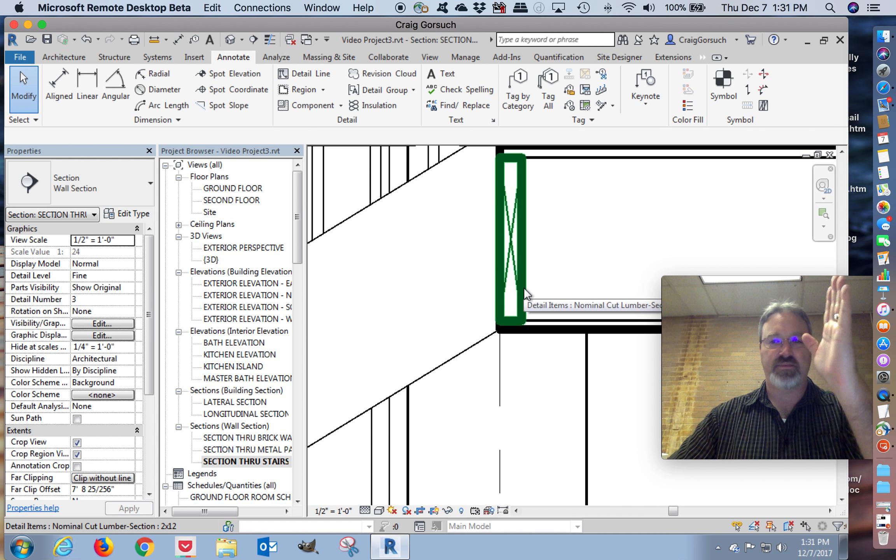
- Move the 2x12 lumber section 1/2" horizontally into the second-floor structure
left_click(524, 287)
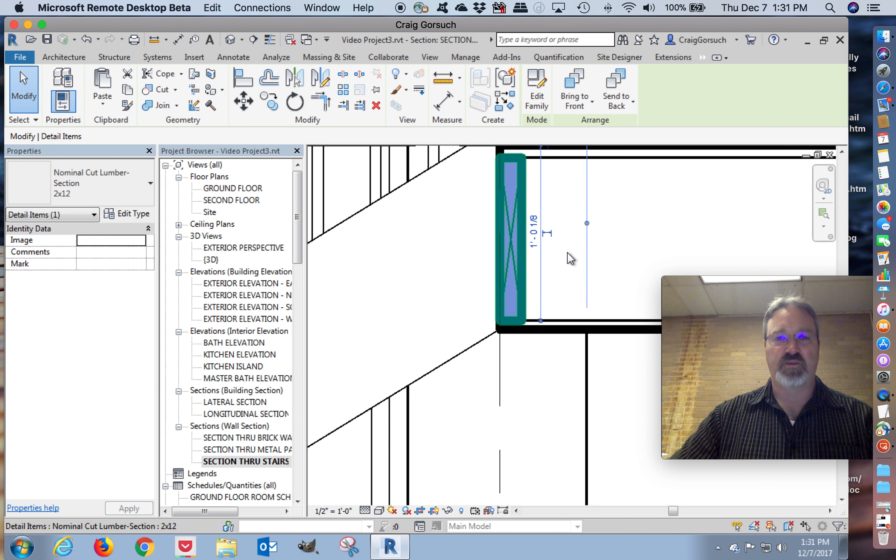
left_click(244, 101)
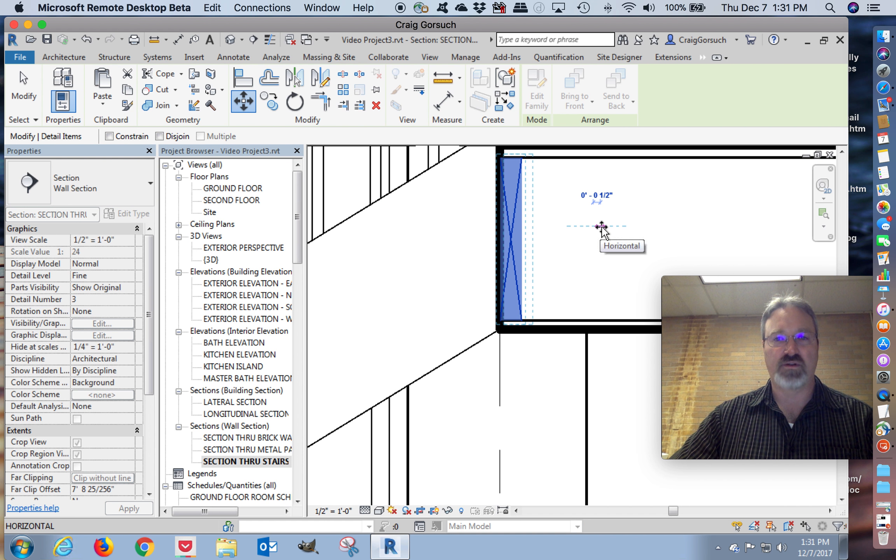
left_click(602, 229)
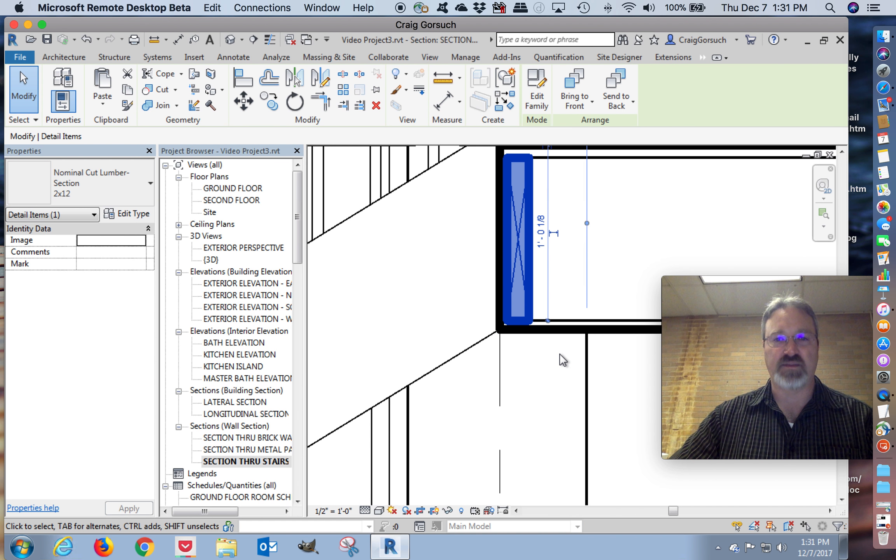
left_click(554, 363)
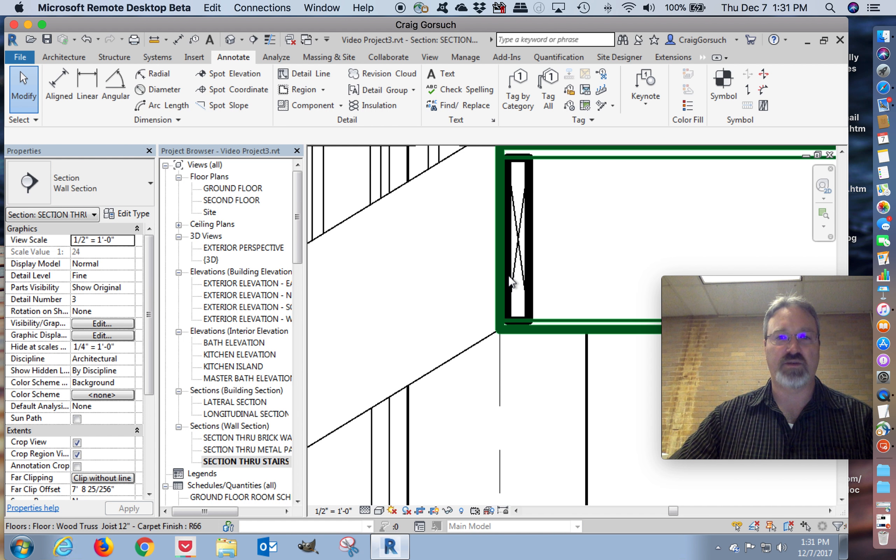
- Start another detail component for the low roof framing, using the Nominal Cut Lumber-Section 2x8 type
scroll(469, 305, "down", 1)
scroll(469, 305, "down", 1)
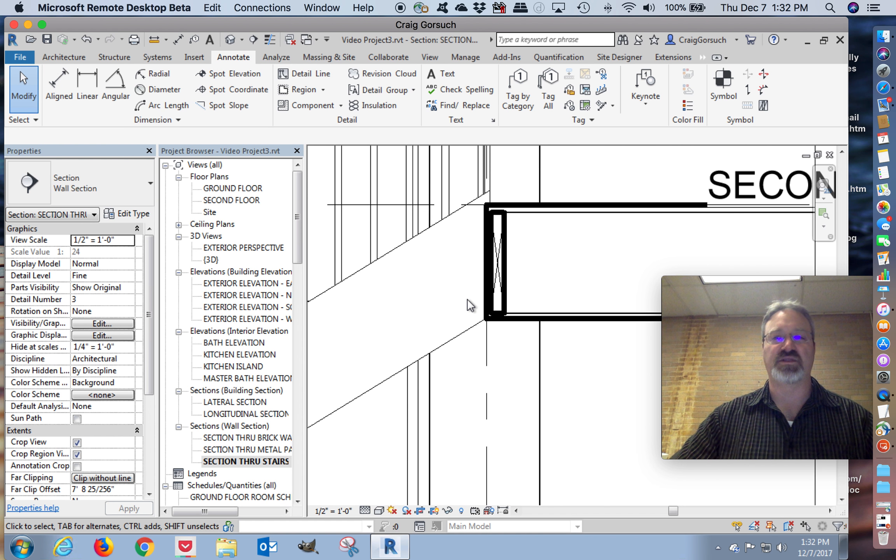
scroll(470, 306, "down", 3)
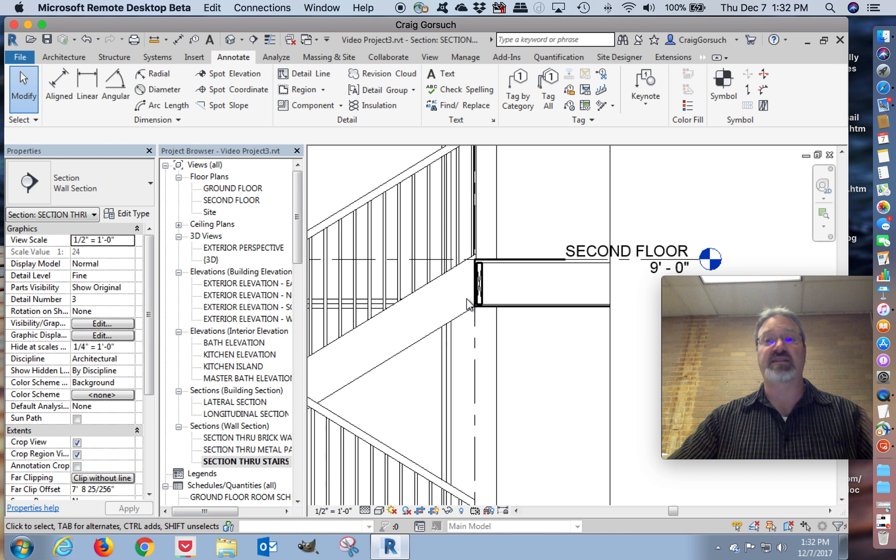
scroll(478, 322, "down", 3)
middle_click_drag(485, 296, 525, 456)
middle_click_drag(574, 208, 552, 354)
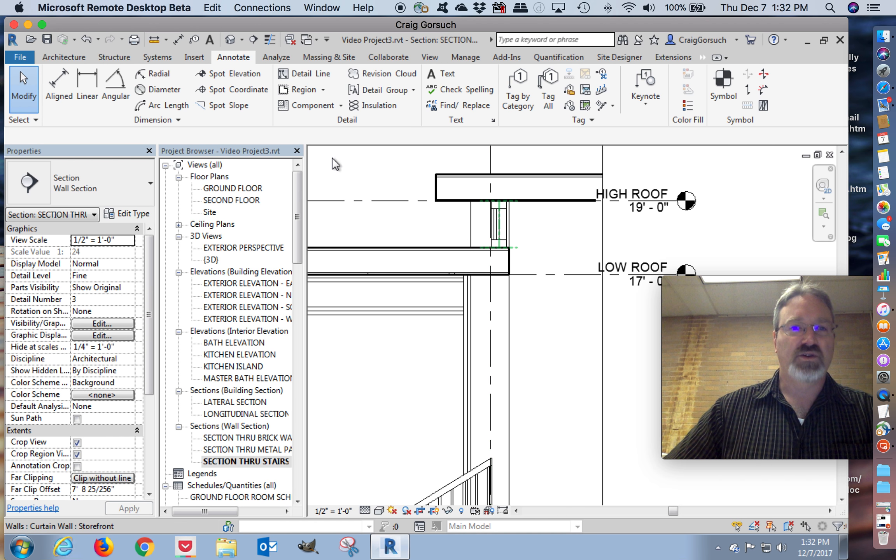
left_click(311, 109)
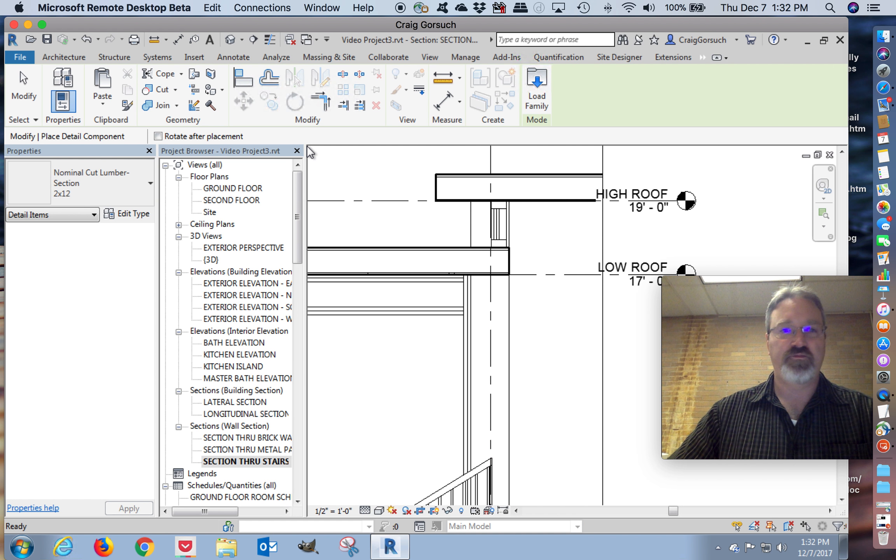
left_click(89, 190)
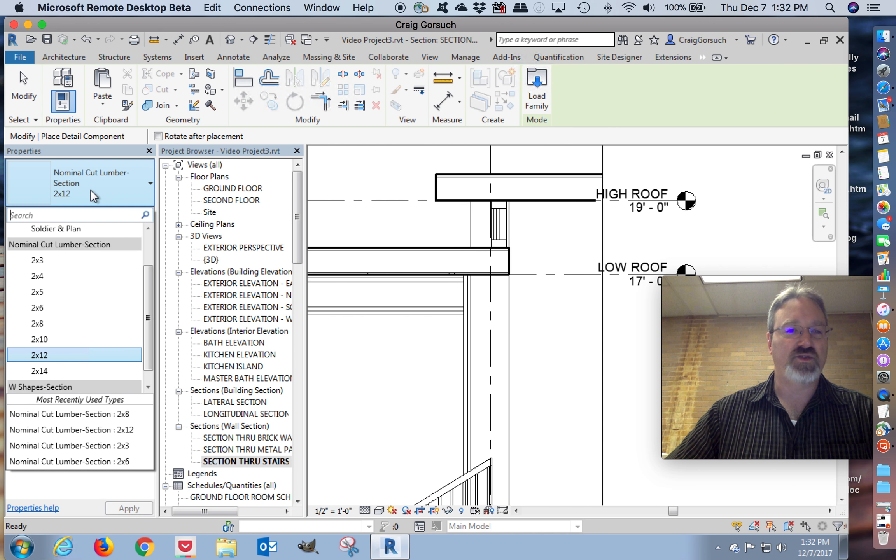
left_click(41, 323)
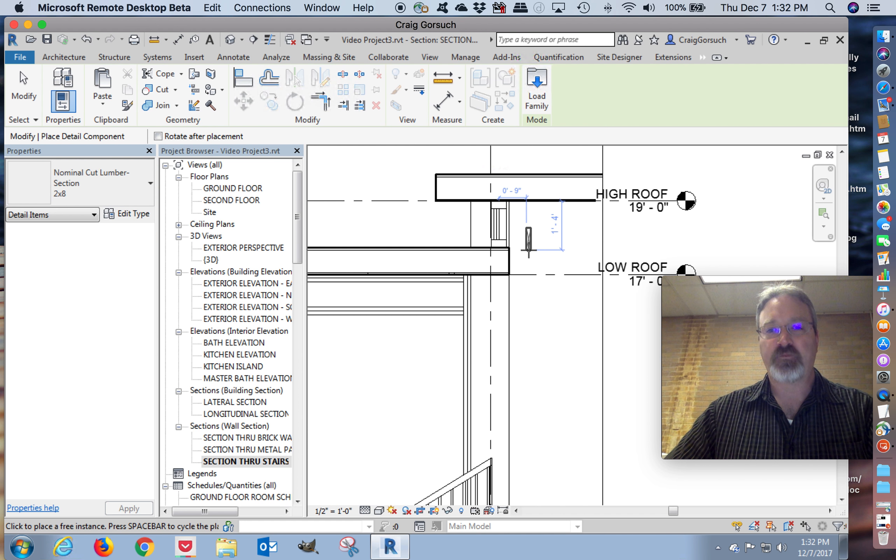
- Rotate the 2x8 so its base point is at the upper corner and place two side by side inside the low roof's end
scroll(528, 251, "up", 2)
scroll(528, 251, "up", 2)
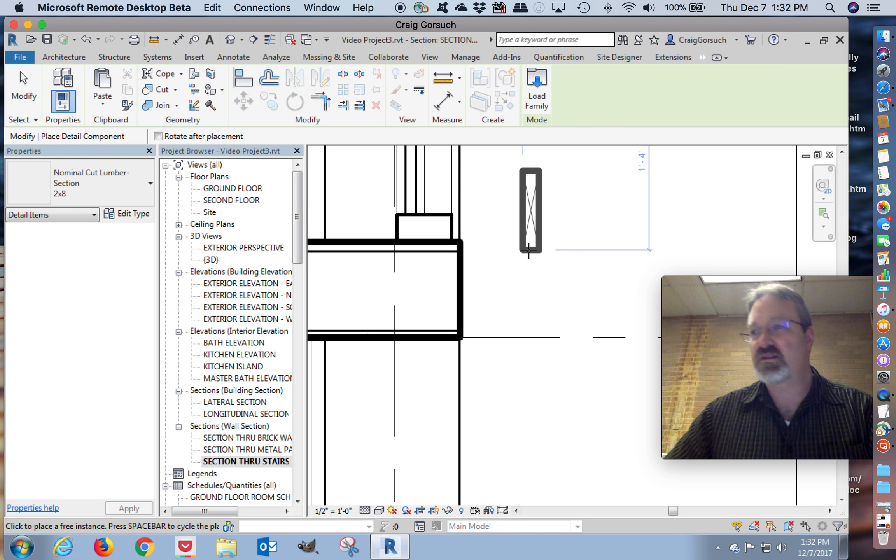
left_click(528, 252)
middle_click_drag(468, 299, 499, 304)
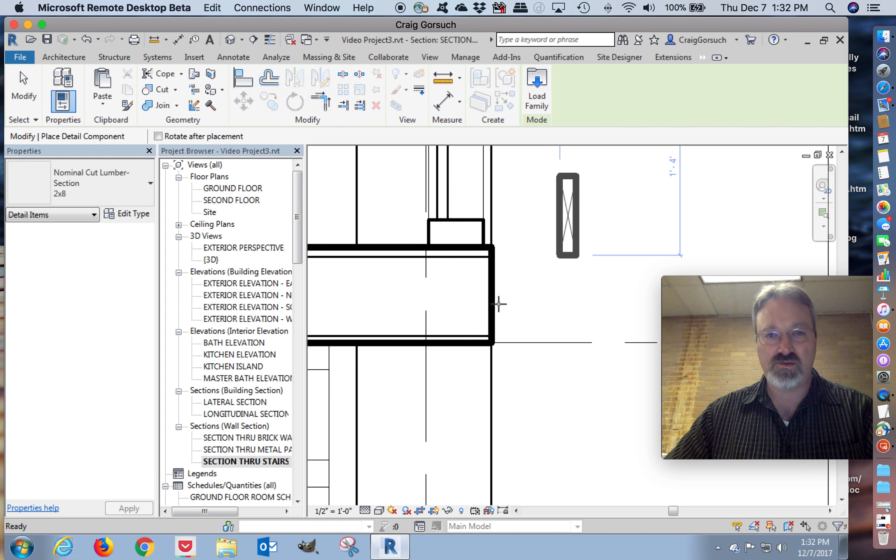
key("space")
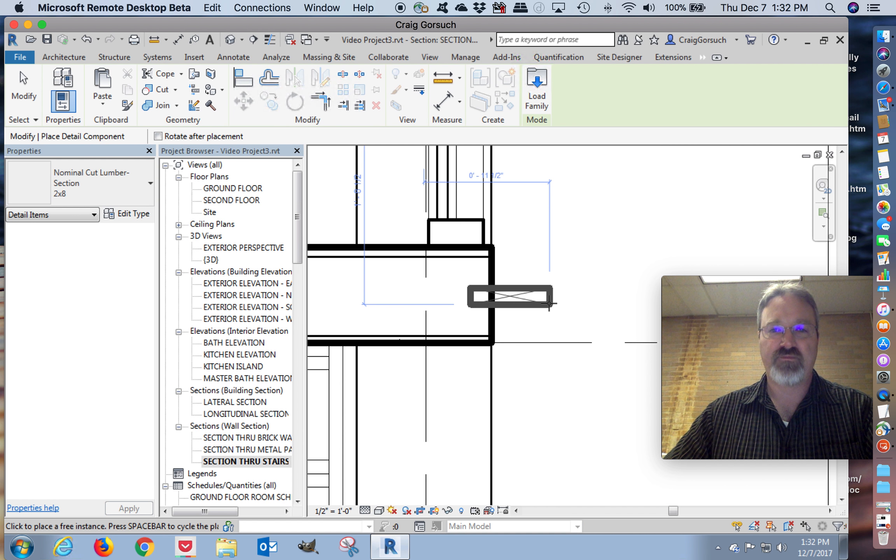
key("space")
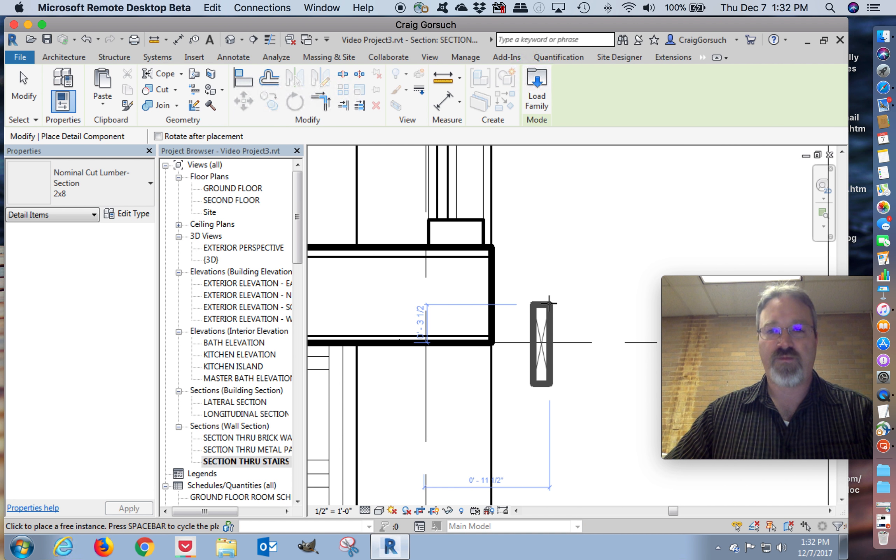
left_click(492, 257)
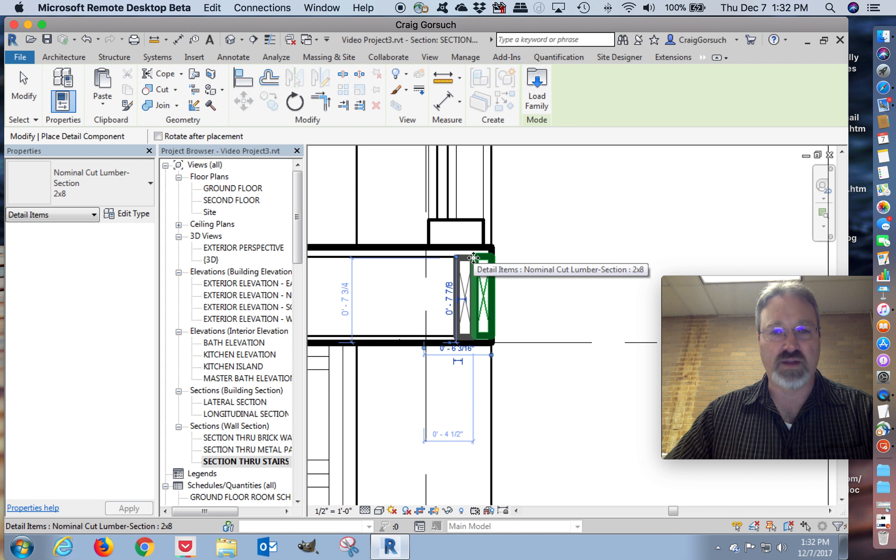
scroll(473, 258, "up", 3)
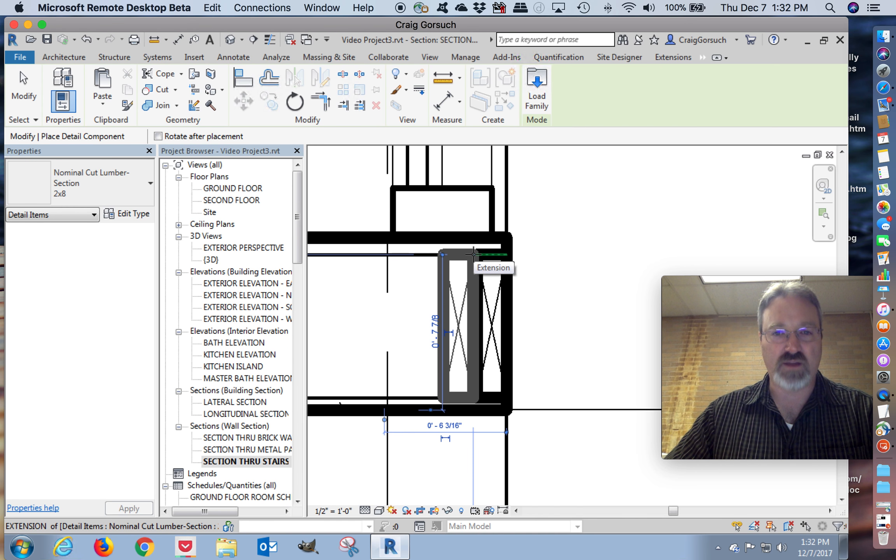
left_click(473, 254)
- Place a 2x8 inside the high roof's overhanging end and another within the roof about 3 3/4" from the grid line
scroll(474, 260, "down", 4)
middle_click_drag(515, 256, 563, 454)
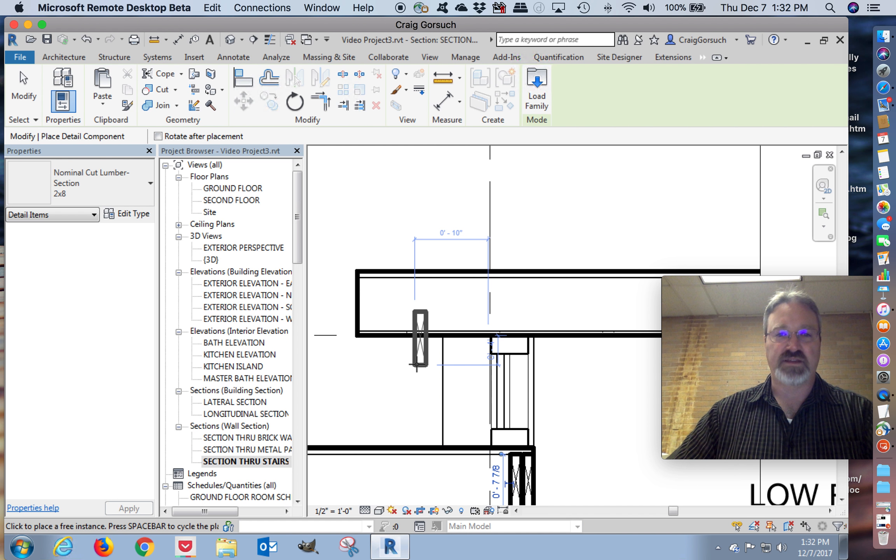
scroll(363, 329, "up", 2)
scroll(363, 330, "up", 2)
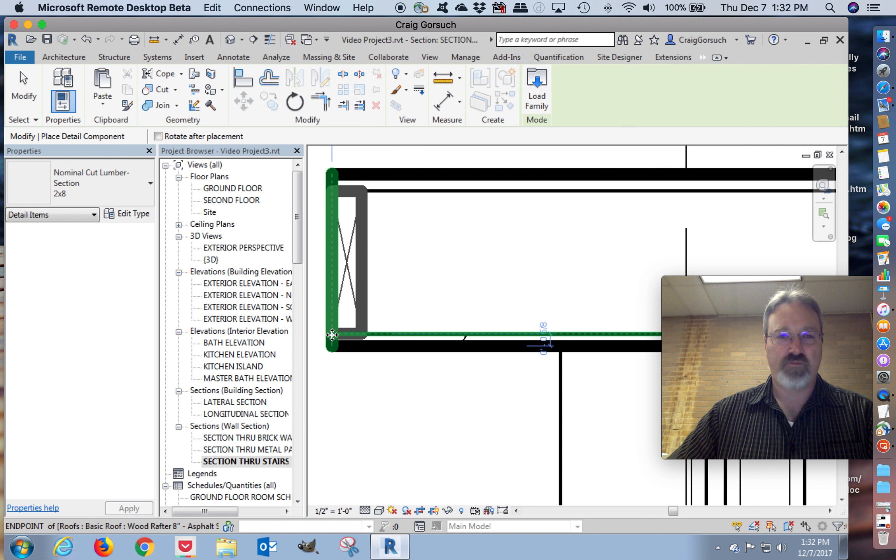
left_click(332, 334)
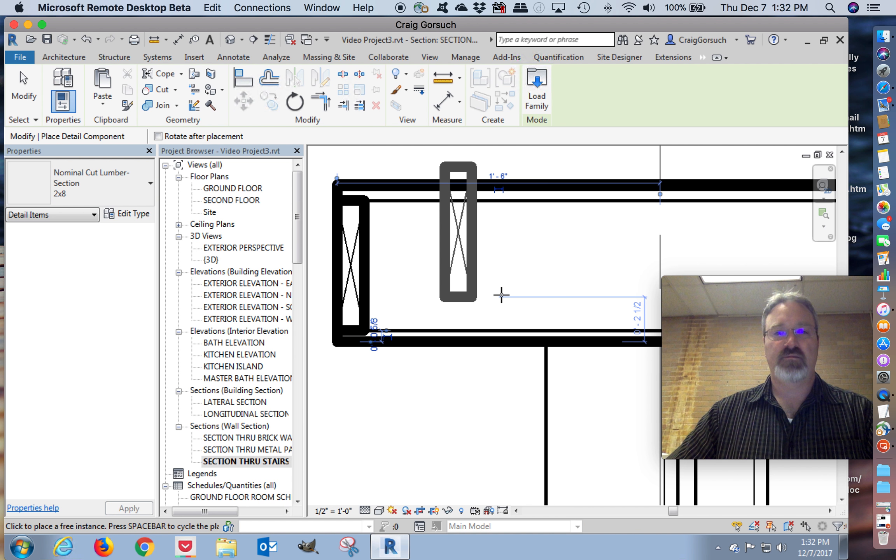
middle_click_drag(541, 300, 471, 308)
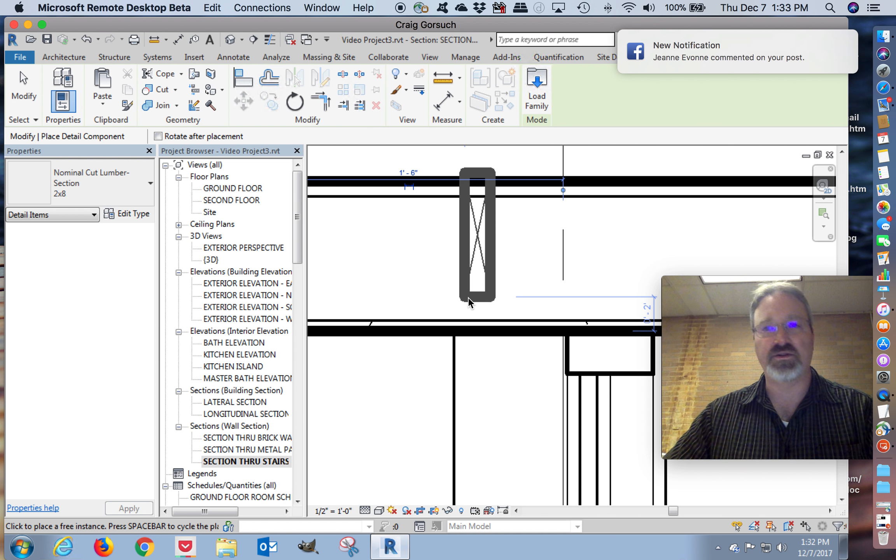
left_click(501, 322)
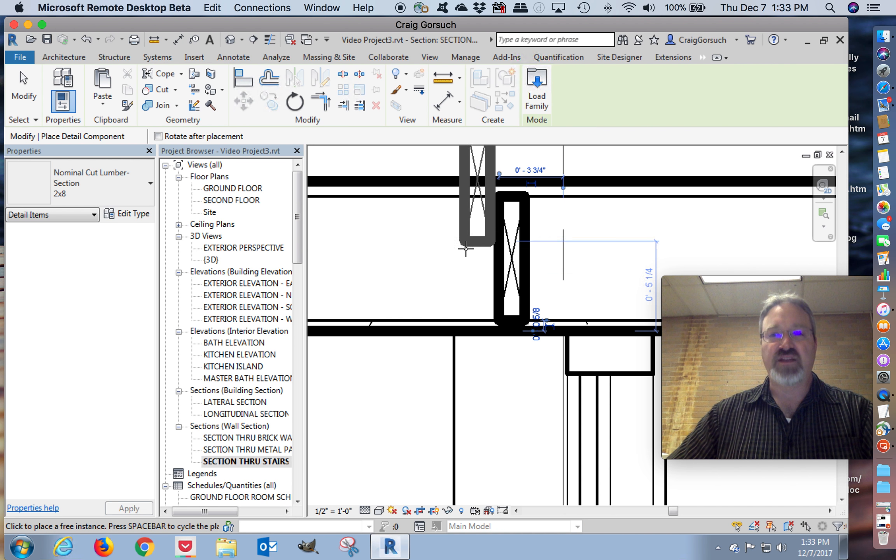
- Place a 2x6 Nominal Cut Lumber-Section flat inside the high roof's underside, above the storefront wall and starting at grid line D
key("space")
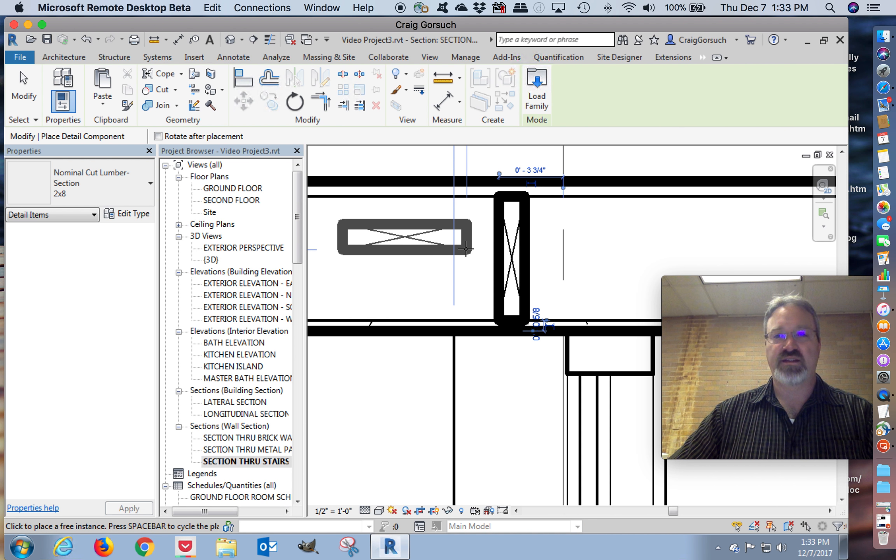
left_click(123, 186)
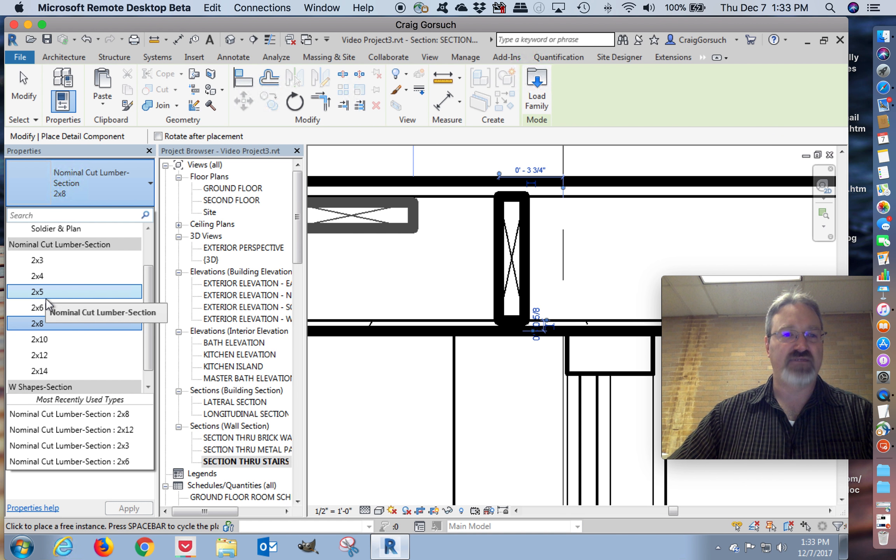
left_click(37, 307)
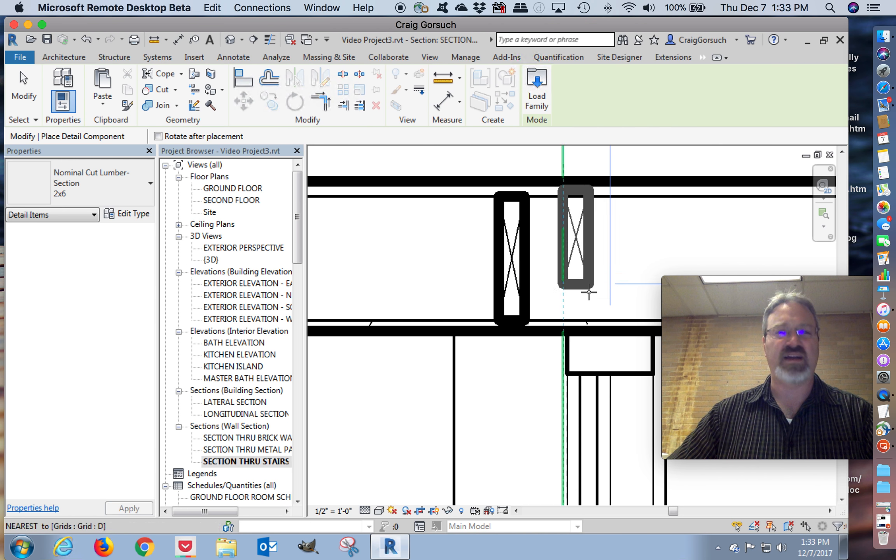
middle_click_drag(576, 300, 500, 293)
key("space")
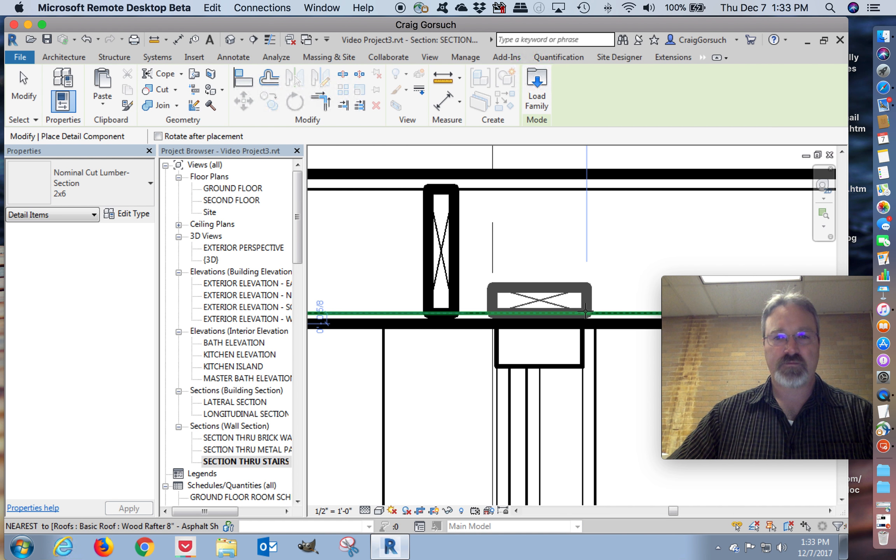
left_click(585, 311)
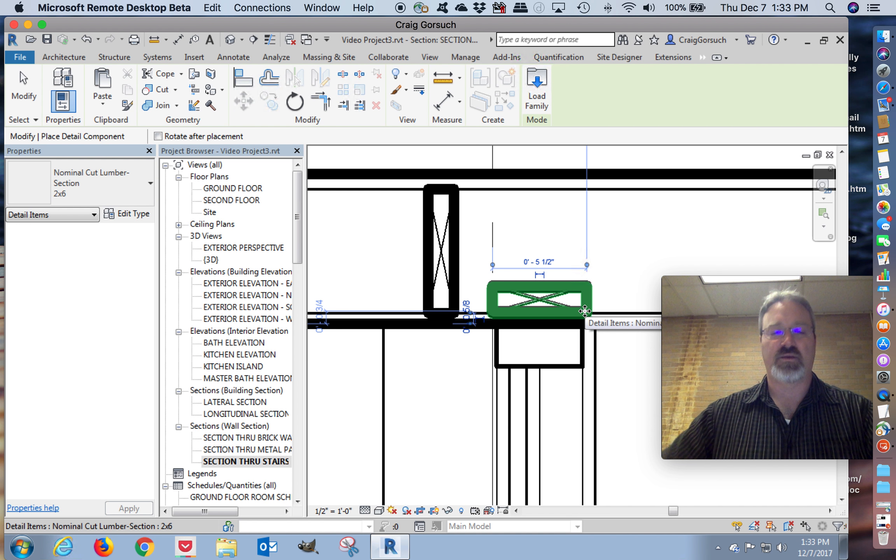
key("Escape")
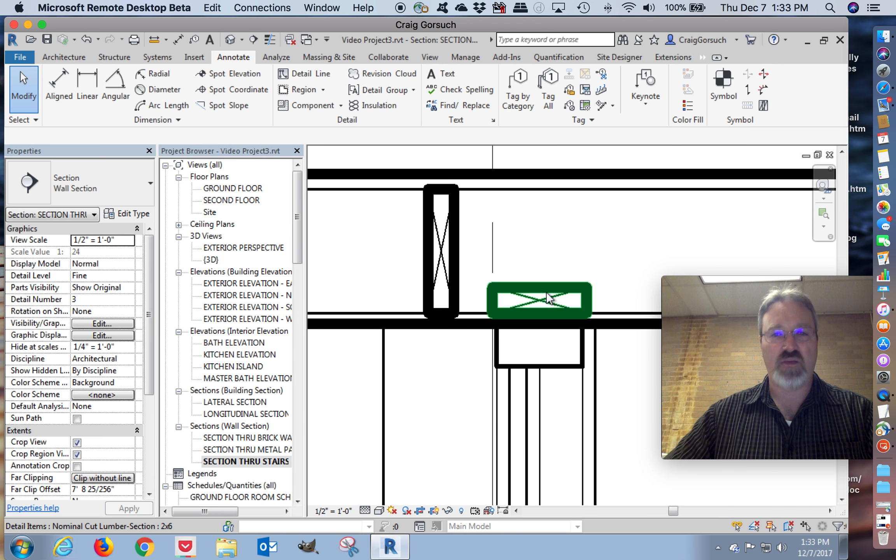
left_click(546, 292)
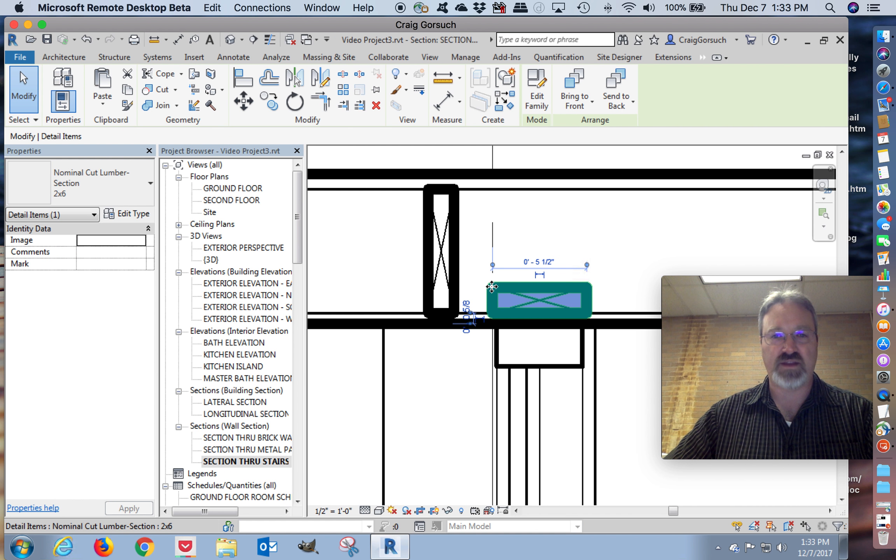
key("m")
key("v")
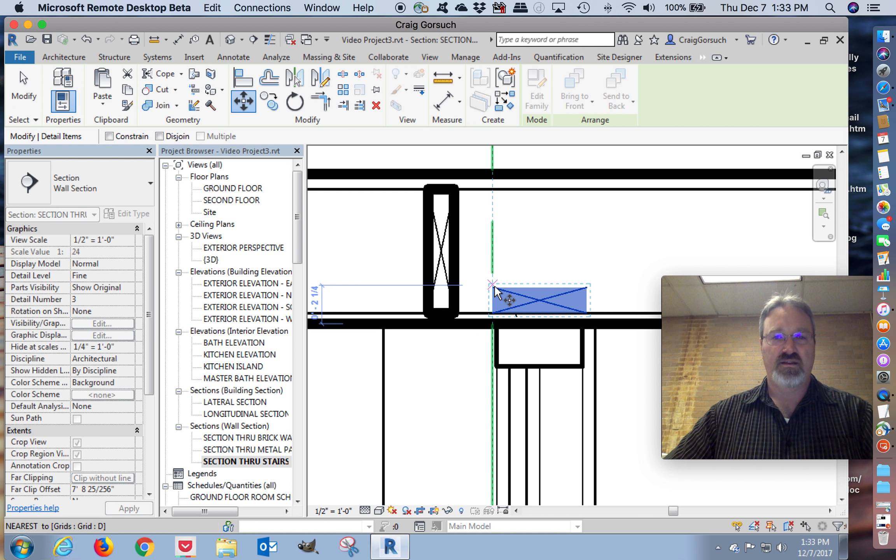
left_click(494, 285)
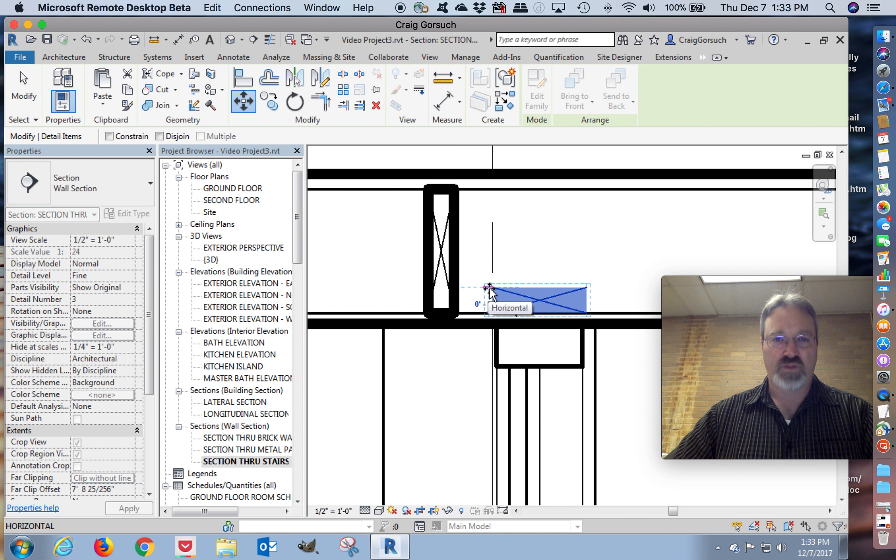
left_click(493, 289)
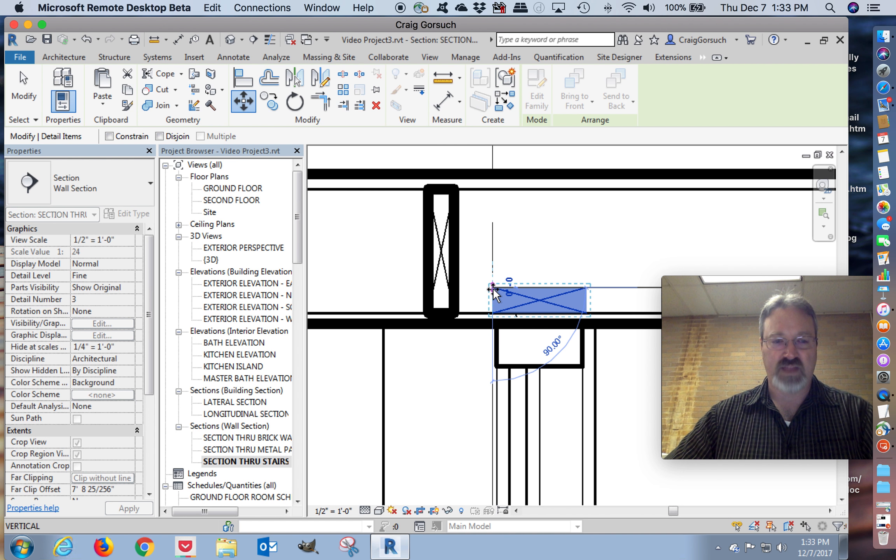
key("Escape")
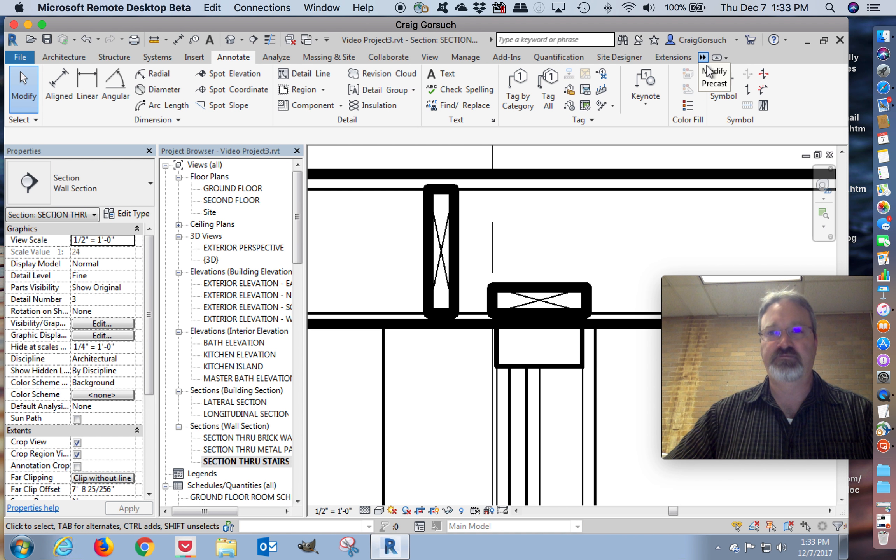
- Align the inner face of the upright 2x8 beside the flat 2x6 to grid line D
left_click(714, 71)
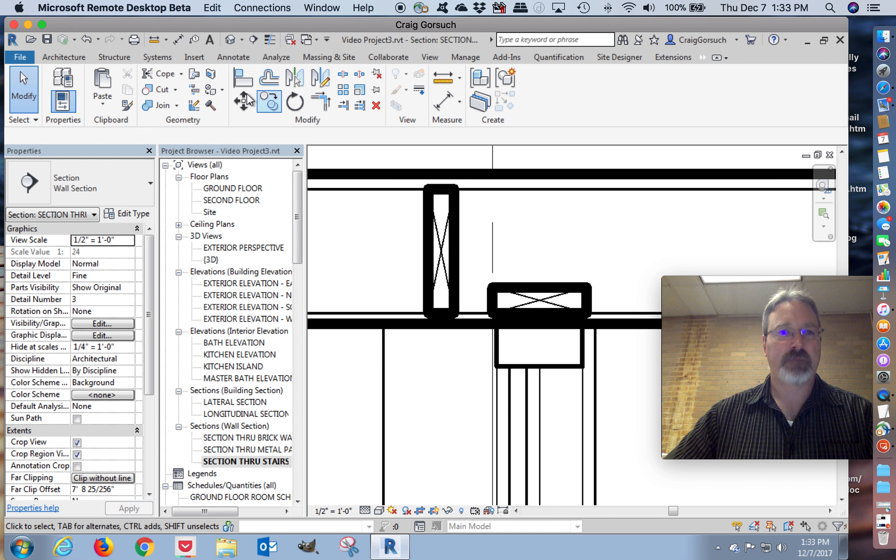
left_click(250, 83)
left_click(492, 225)
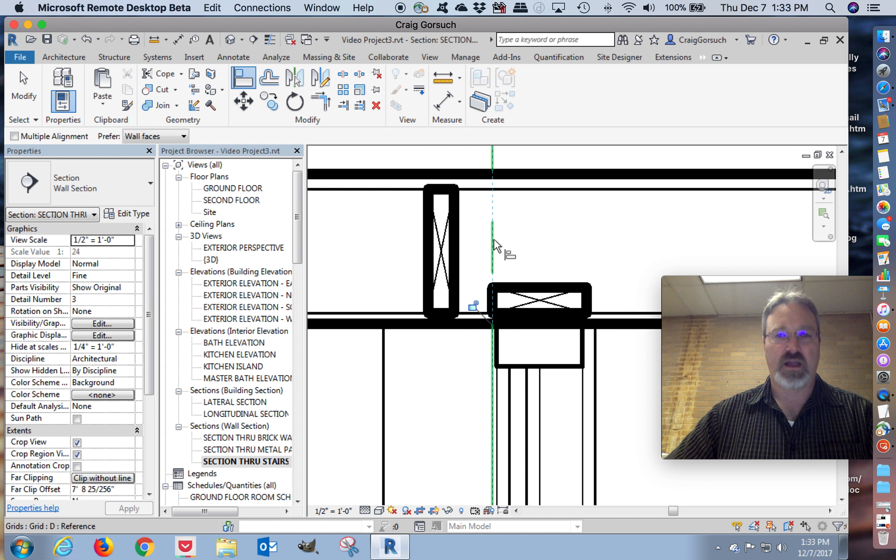
left_click(455, 249)
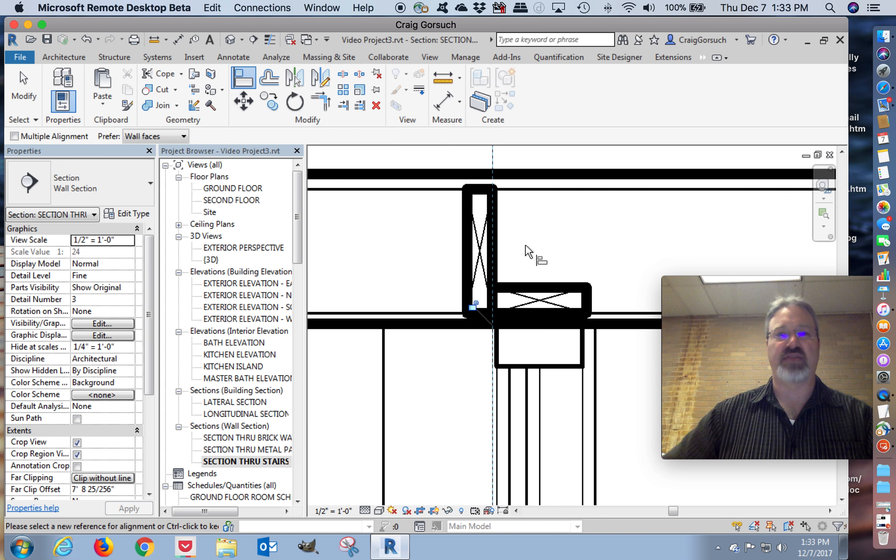
scroll(532, 252, "down", 2)
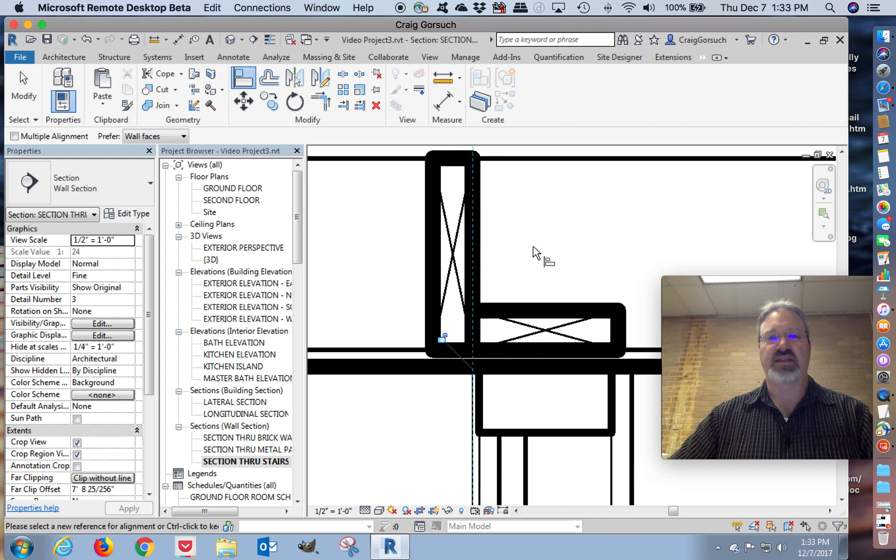
scroll(535, 252, "down", 2)
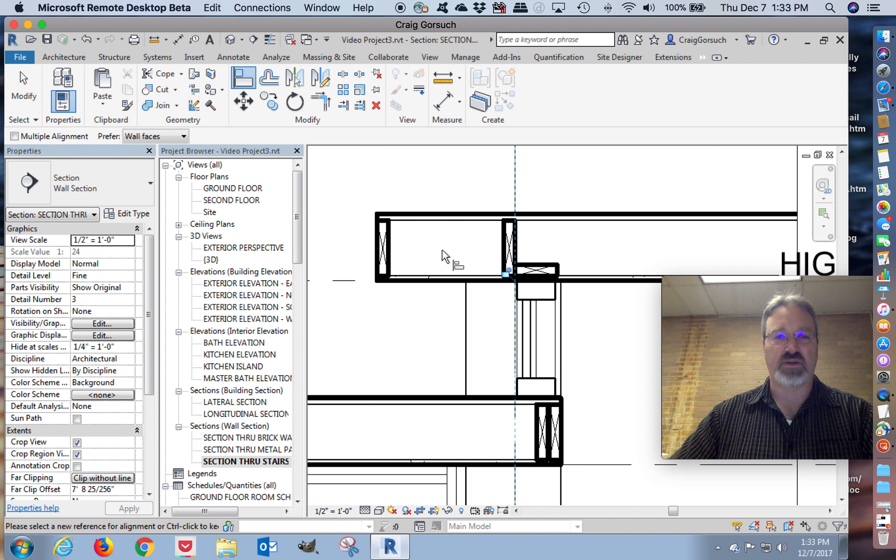
key("Escape")
key("Escape")
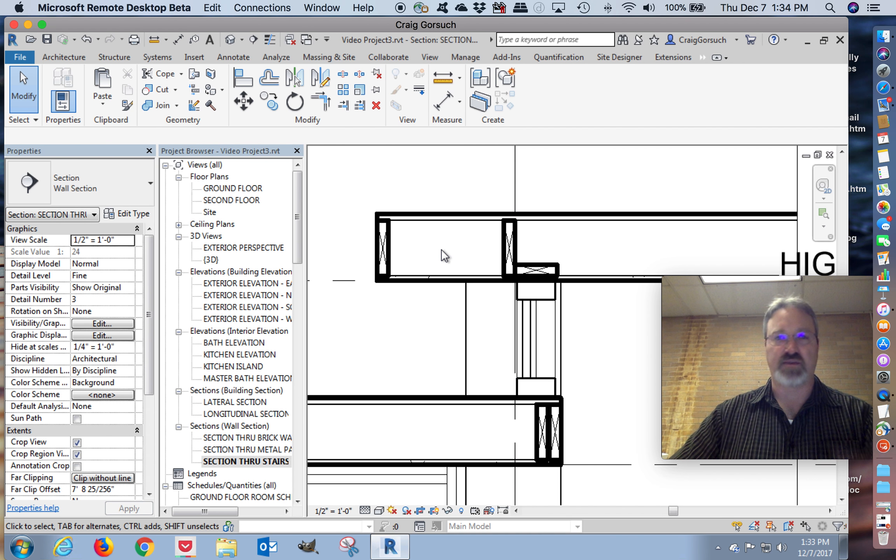
- Move the 2x8 at the high roof's overhanging end 3/4" horizontally inward from the fascia
left_click(389, 247)
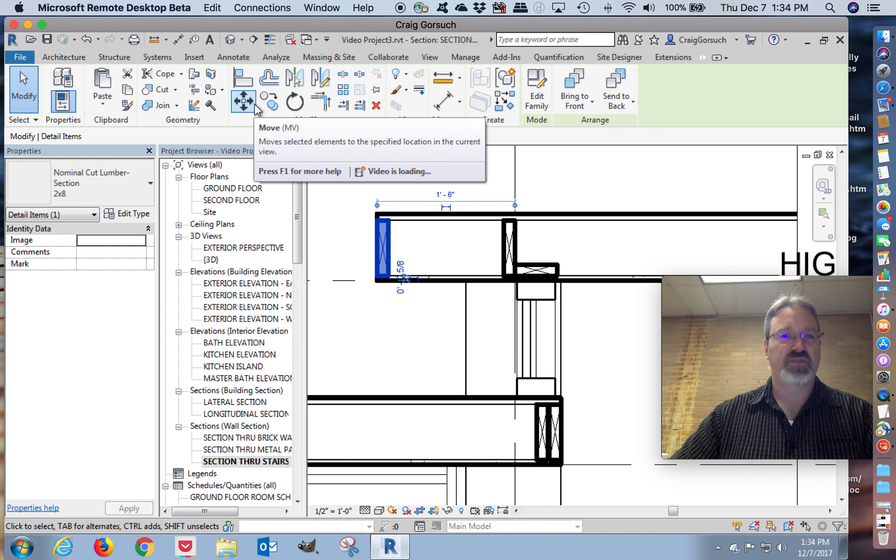
left_click(255, 105)
left_click(401, 239)
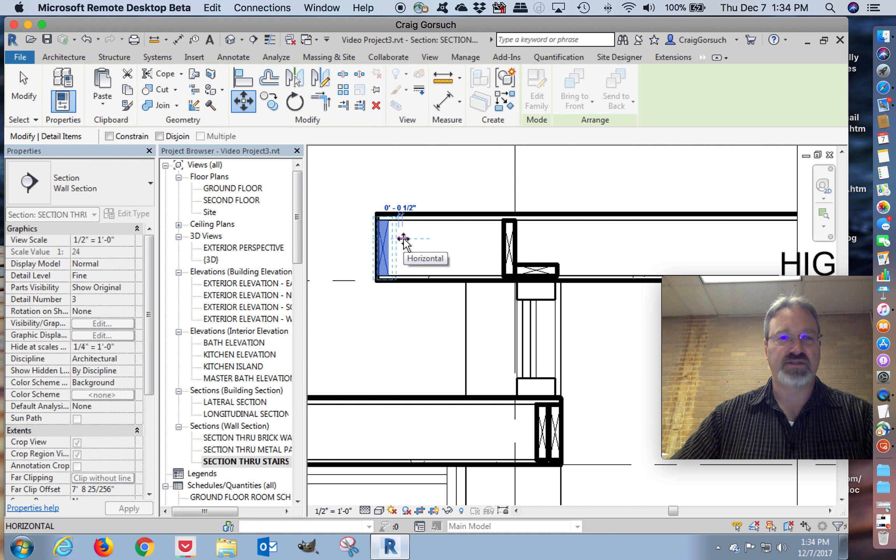
scroll(405, 244, "up", 2)
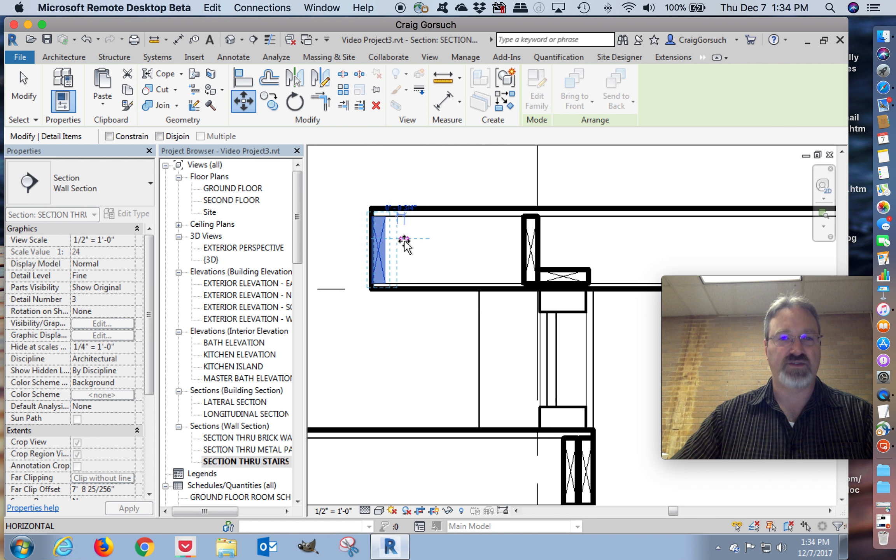
scroll(405, 245, "up", 2)
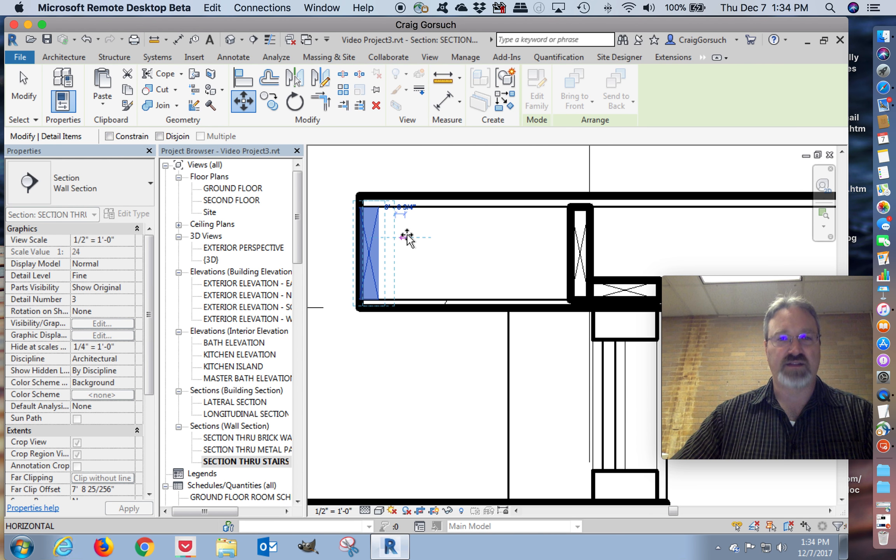
scroll(407, 238, "up", 2)
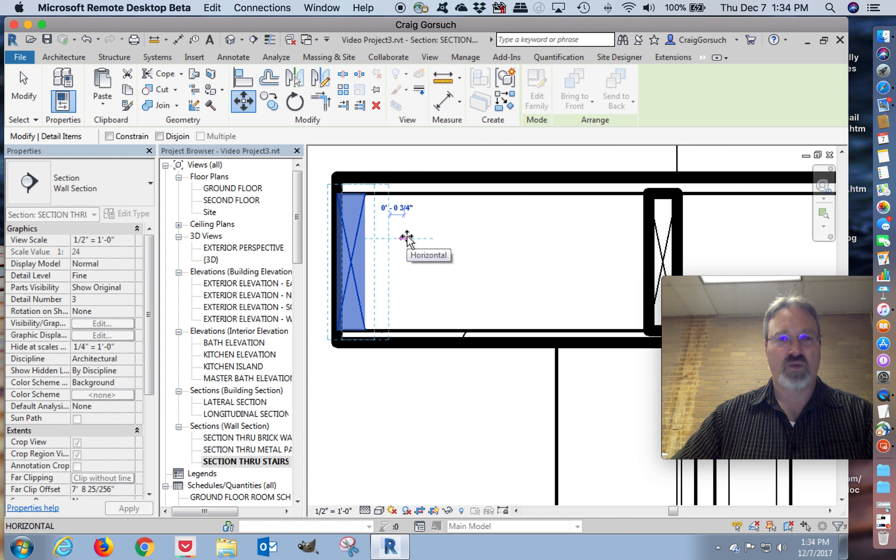
scroll(407, 238, "up", 1)
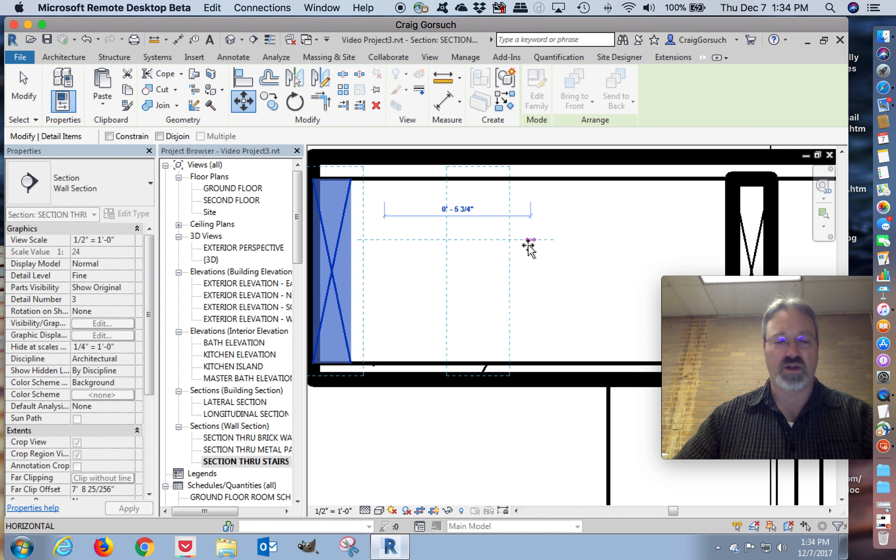
type("3/4\"")
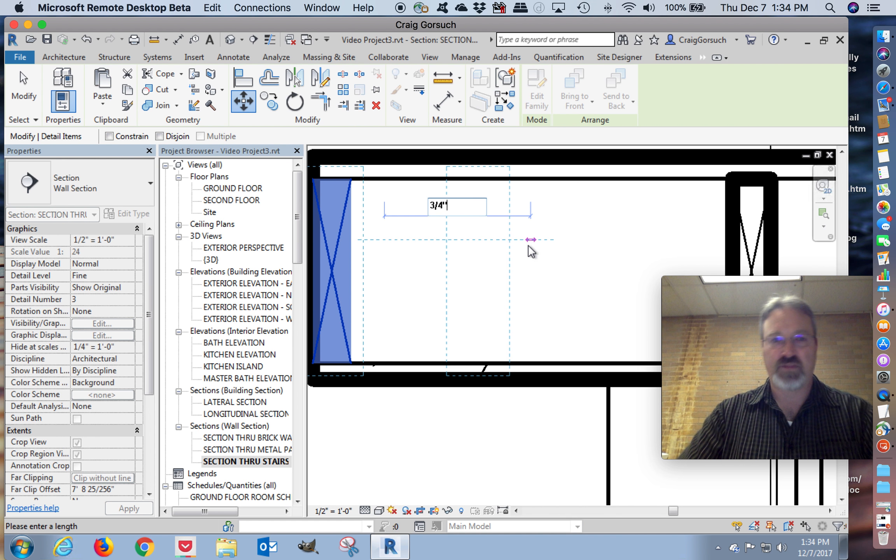
key("Return")
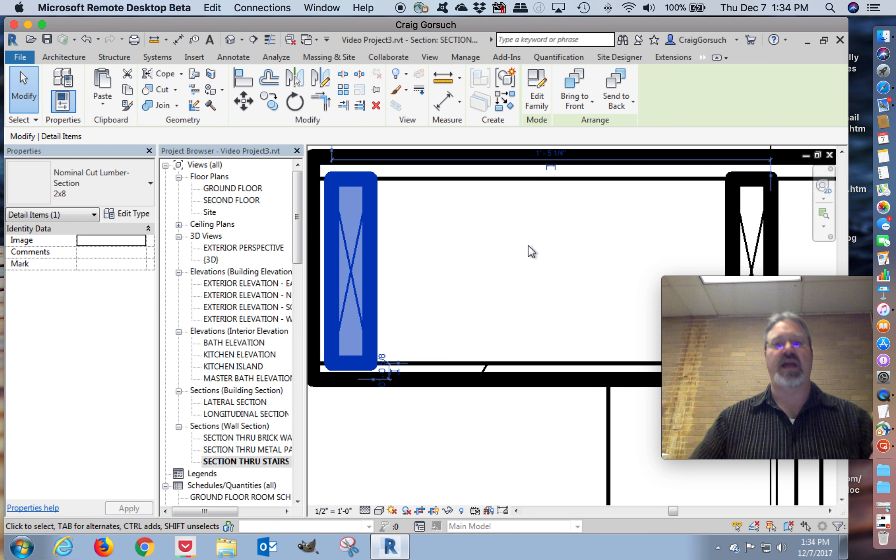
- Copy the high roof's end 2x8 to the low roof's overhanging end, using the upper outer roof corners as reference points
scroll(529, 252, "down", 5)
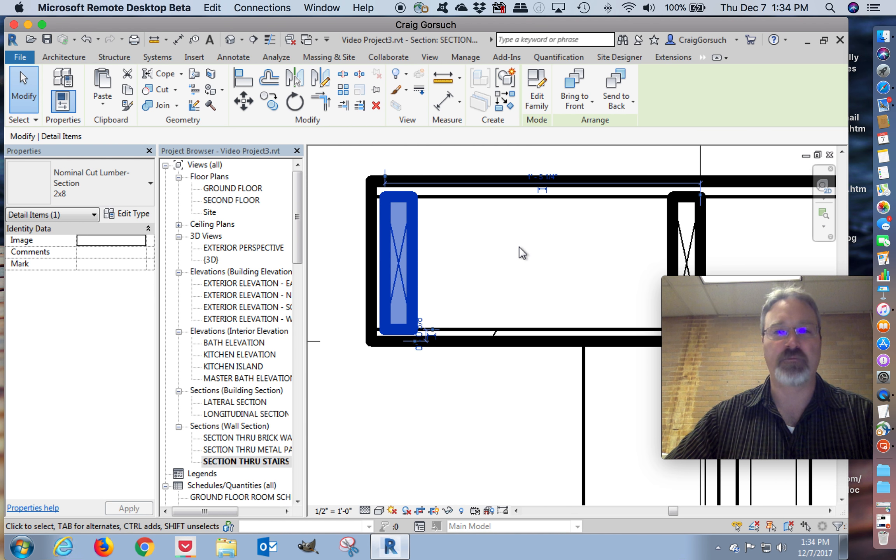
scroll(522, 254, "down", 3)
middle_click_drag(539, 251, 629, 215)
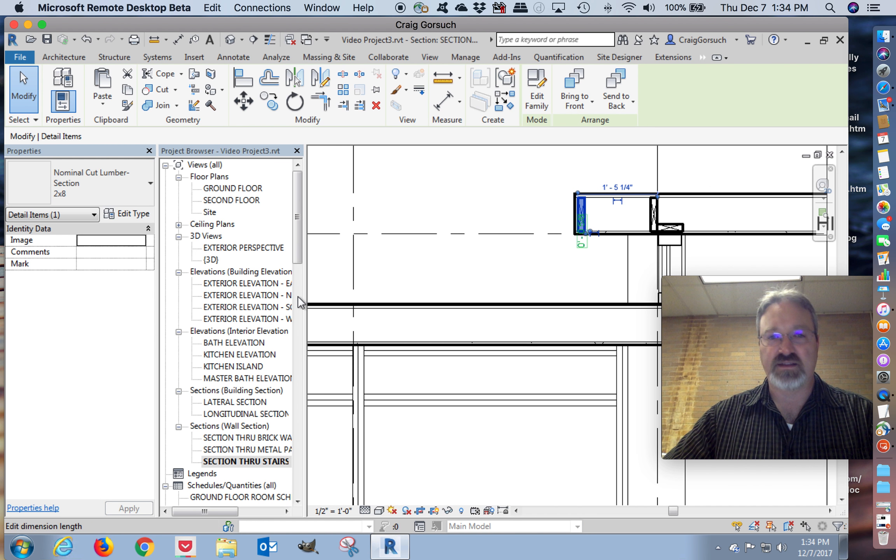
left_click(268, 100)
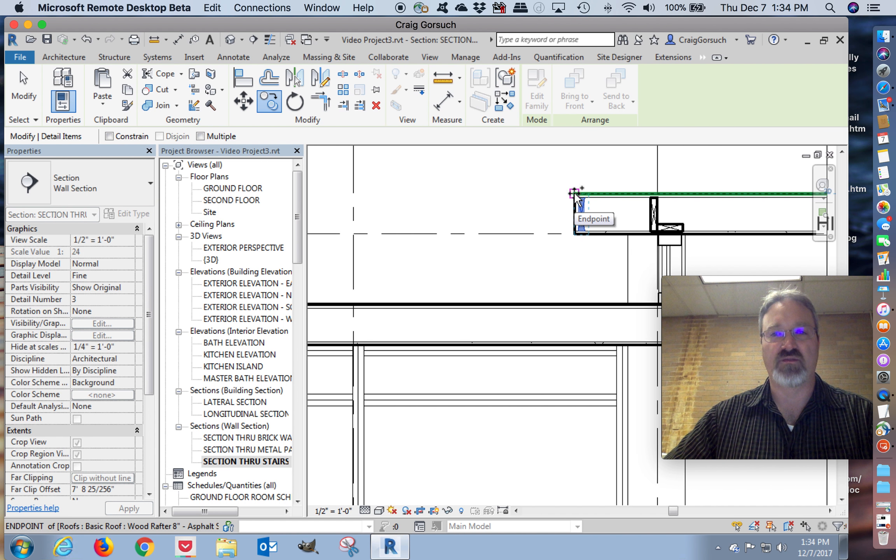
left_click(575, 193)
middle_click_drag(445, 293, 697, 261)
middle_click_drag(433, 240, 648, 240)
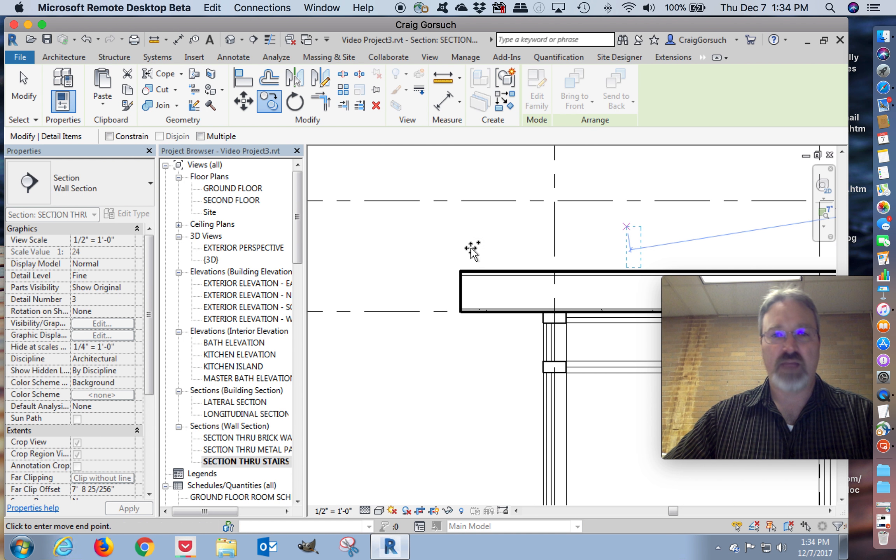
left_click(462, 271)
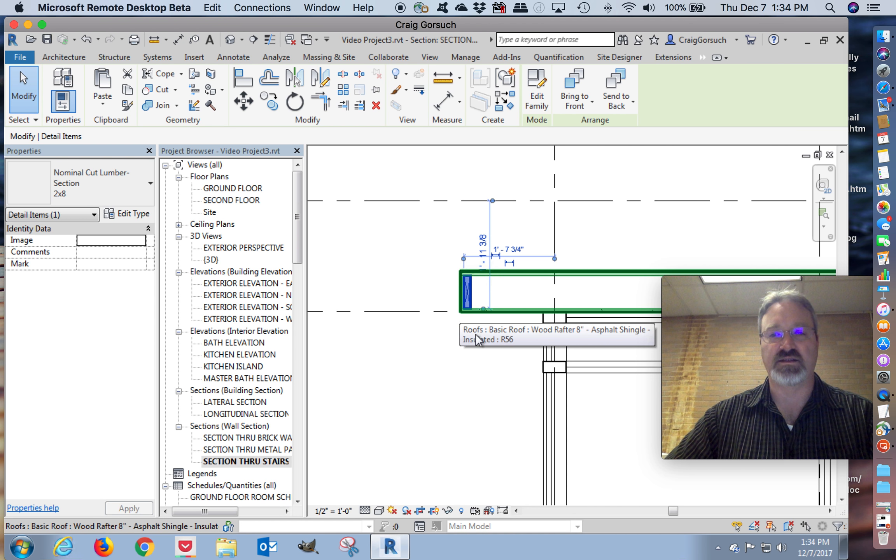
middle_click_drag(477, 340, 374, 325)
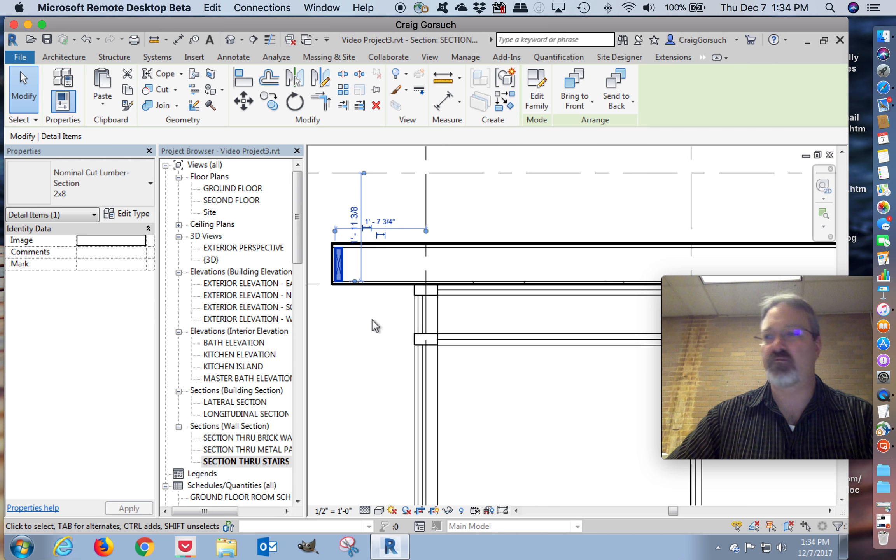
left_click(372, 324)
- Copy the upright 2x8 and flat 2x6 from the high roof at grid D to the low roof's inner underside at grid line F
middle_click_drag(404, 261, 388, 269)
middle_click_drag(716, 192, 647, 207)
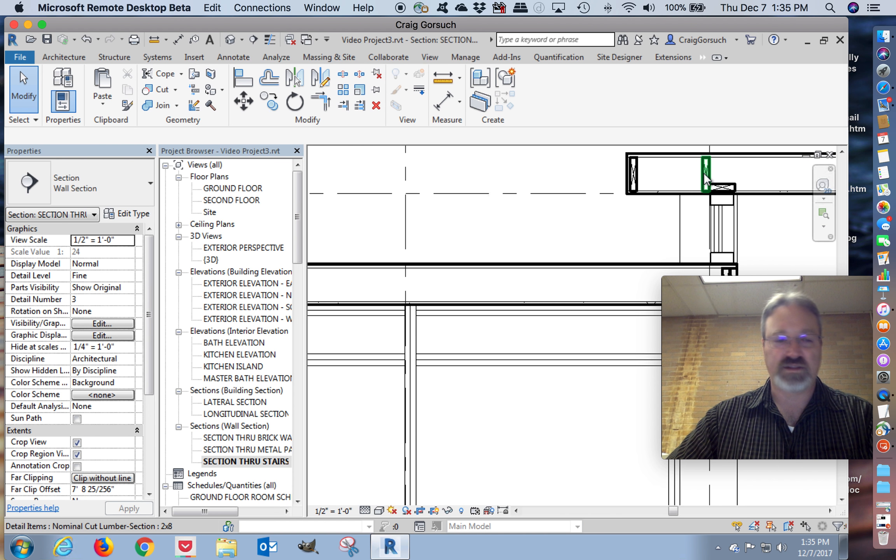
left_click(704, 173)
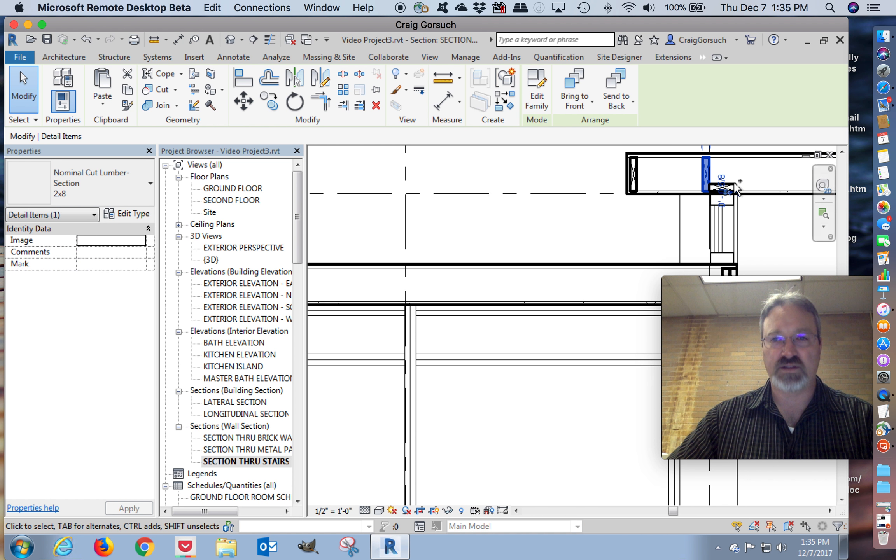
left_click(728, 188, "ctrl")
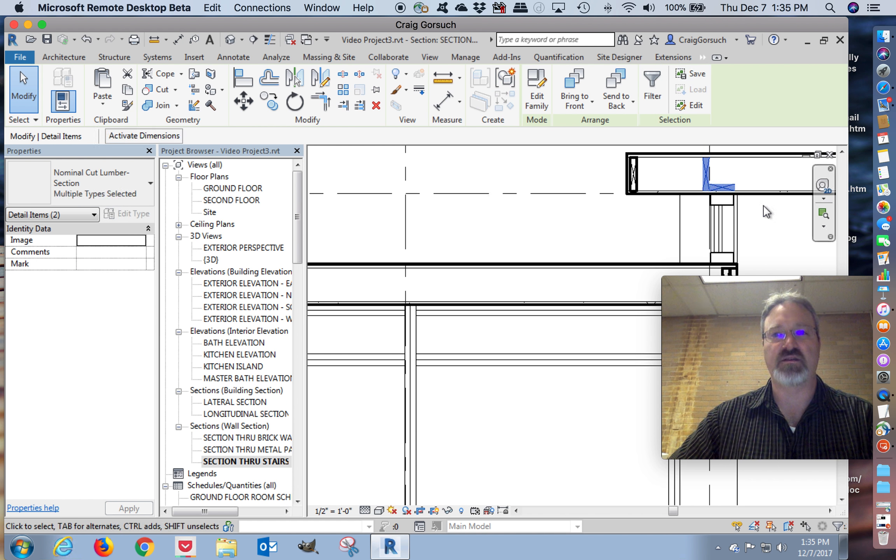
scroll(761, 201, "up", 5)
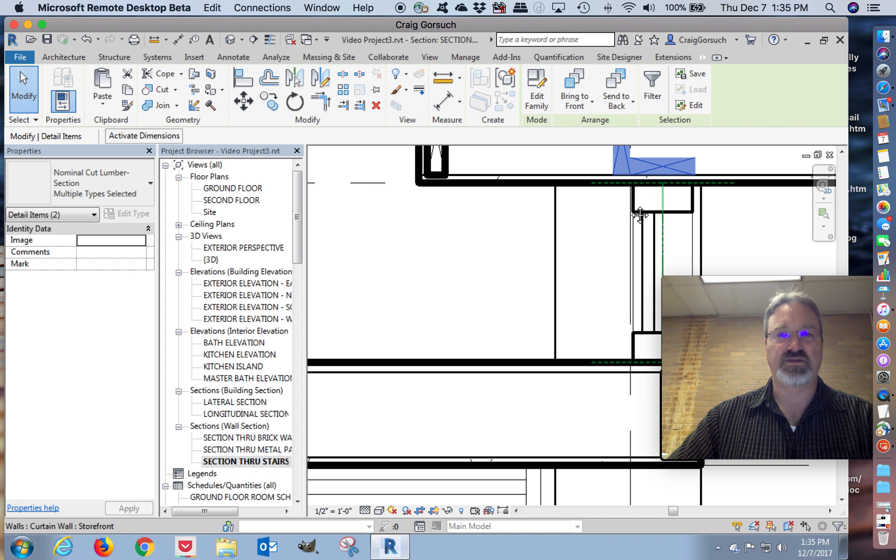
middle_click_drag(634, 222, 548, 291)
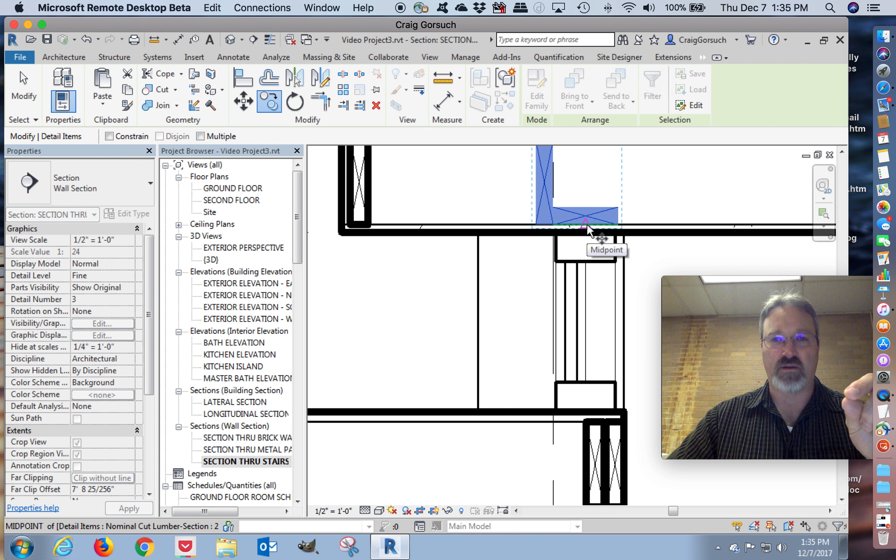
left_click(586, 222)
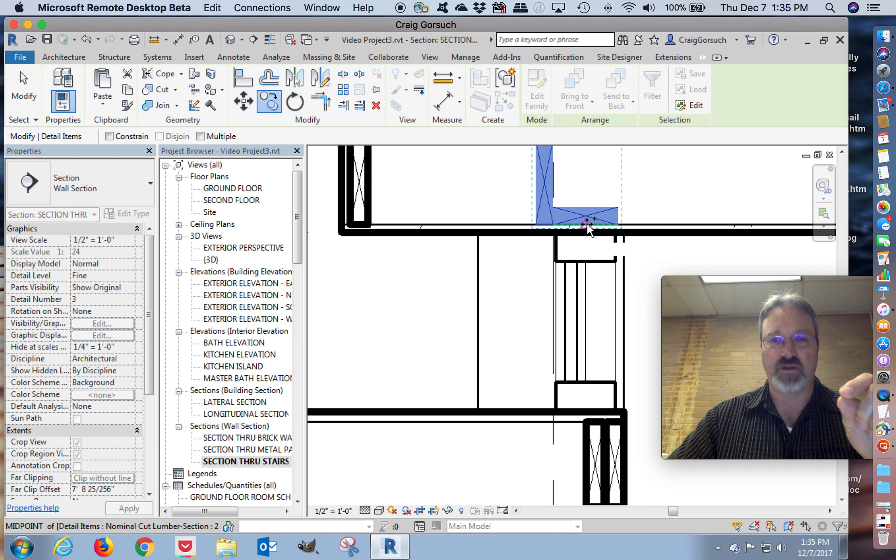
scroll(527, 282, "down", 5)
middle_click_drag(466, 309, 646, 280)
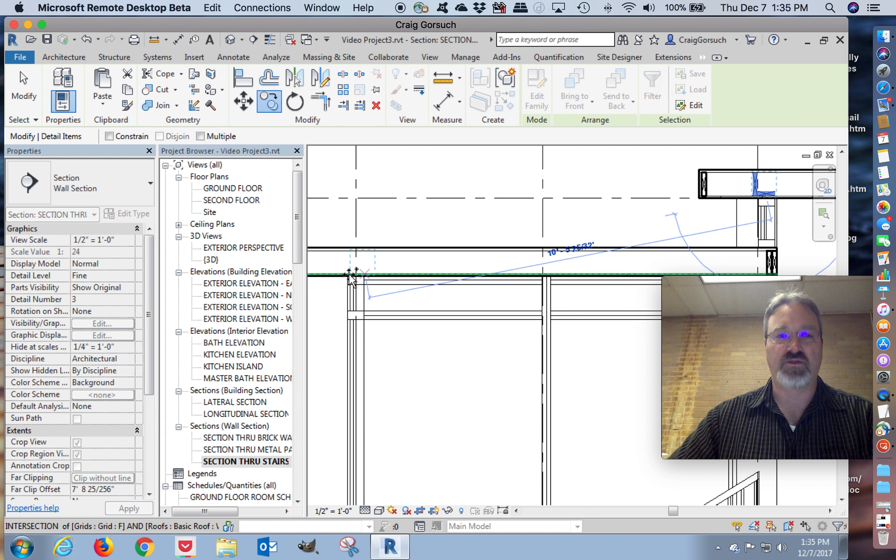
scroll(351, 277, "up", 5)
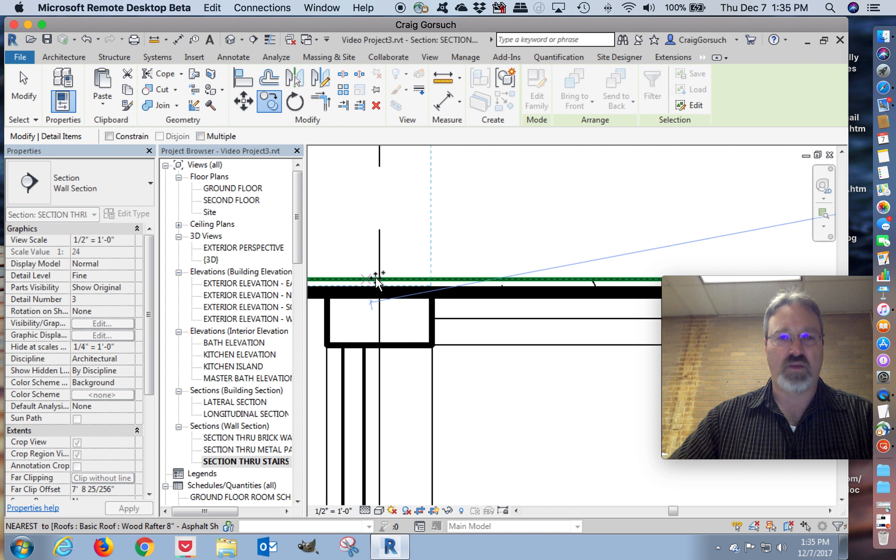
left_click(379, 278)
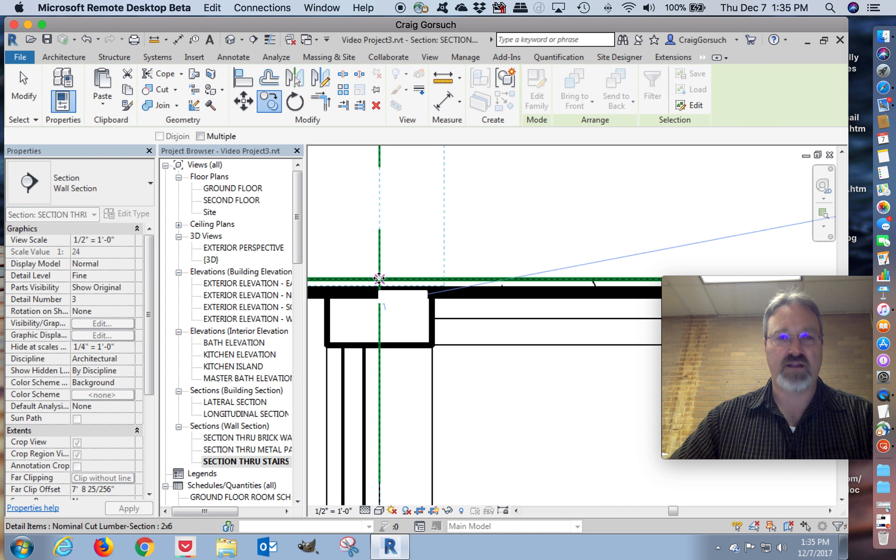
scroll(379, 279, "down", 3)
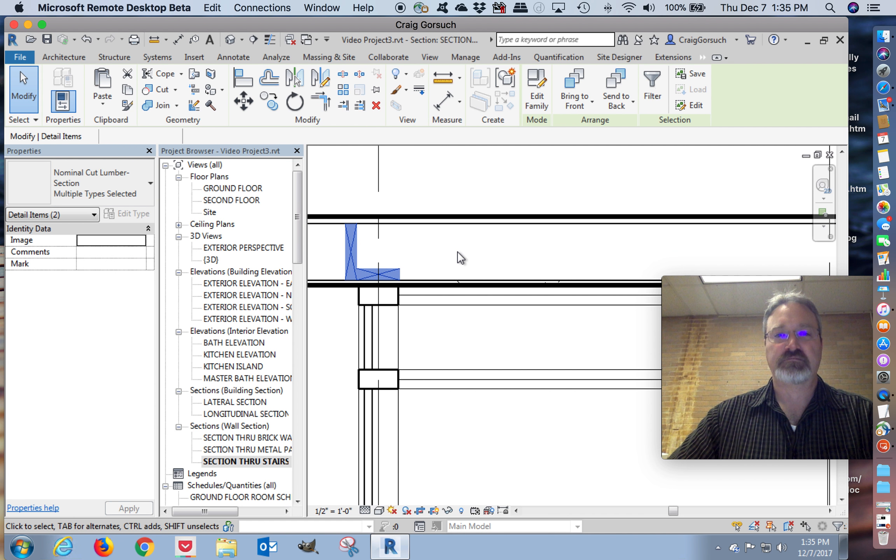
key("Escape")
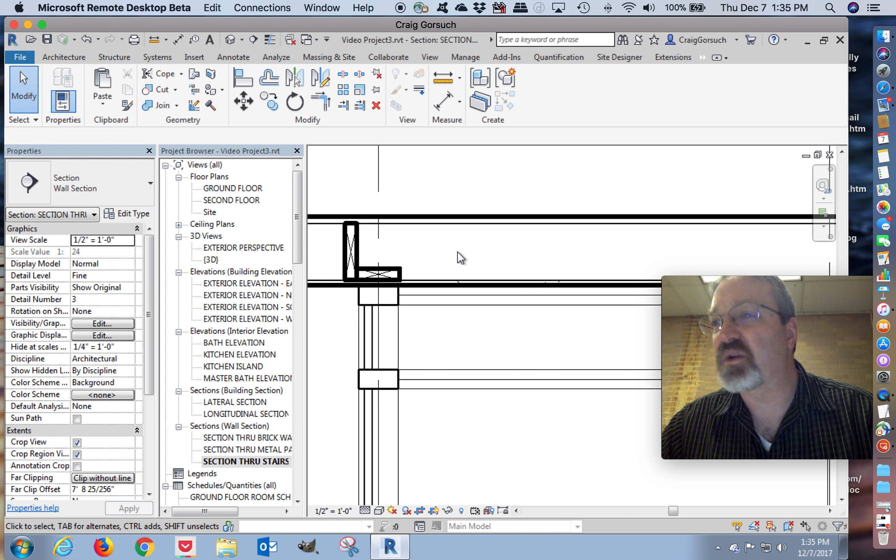
- Draw batt insulation centred in the low roof from the upright 2x8 near grid F to the doubled 2x8s at the opposite end
scroll(459, 258, "down", 3)
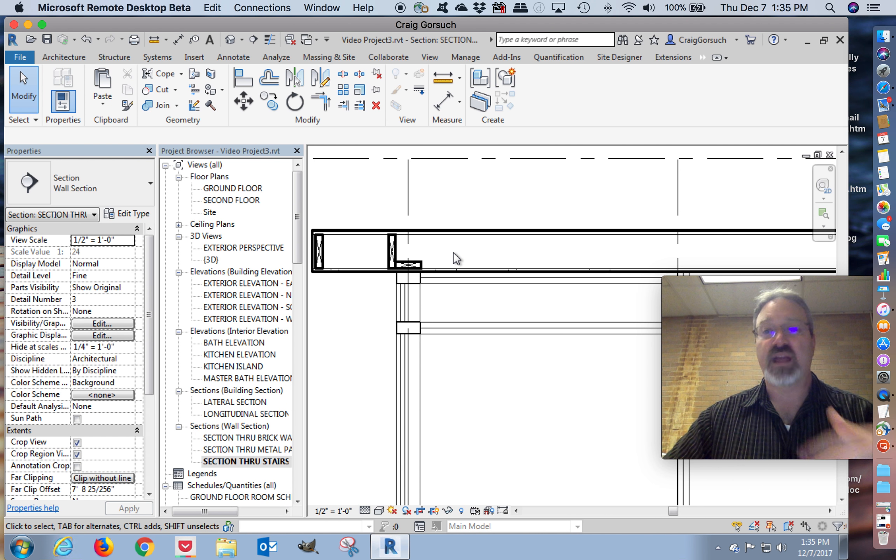
left_click(231, 58)
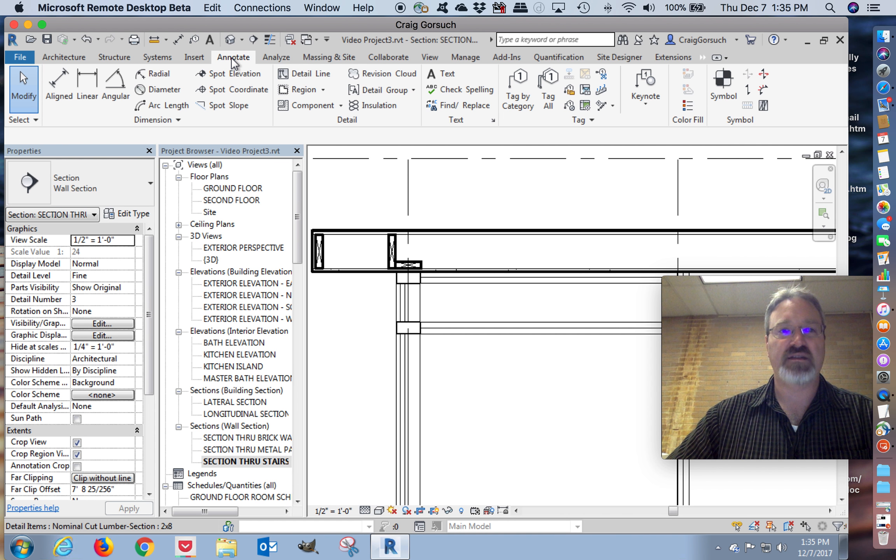
left_click(375, 106)
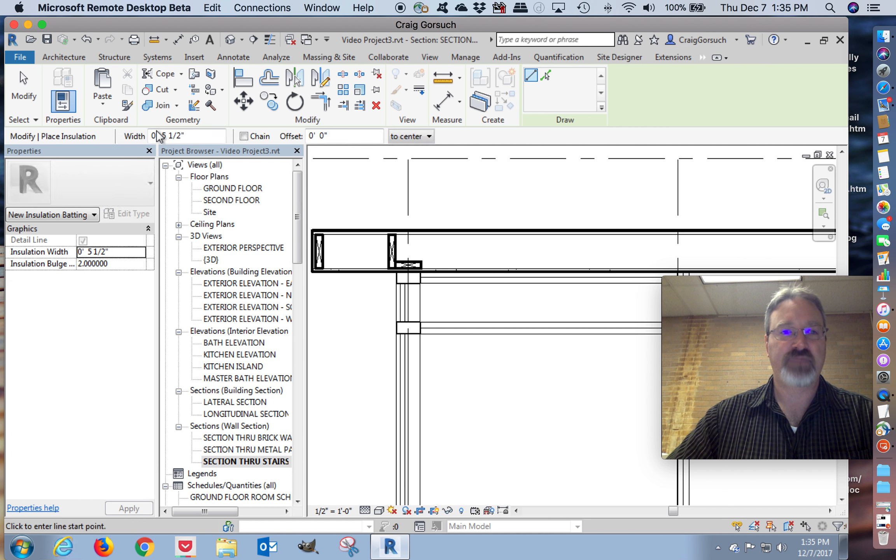
left_click(395, 251)
middle_click_drag(490, 256, 366, 257)
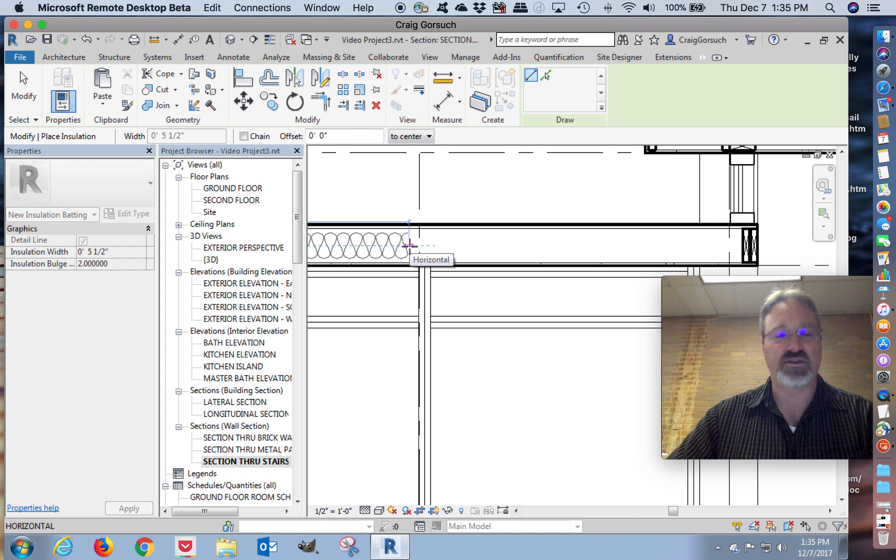
left_click(409, 246)
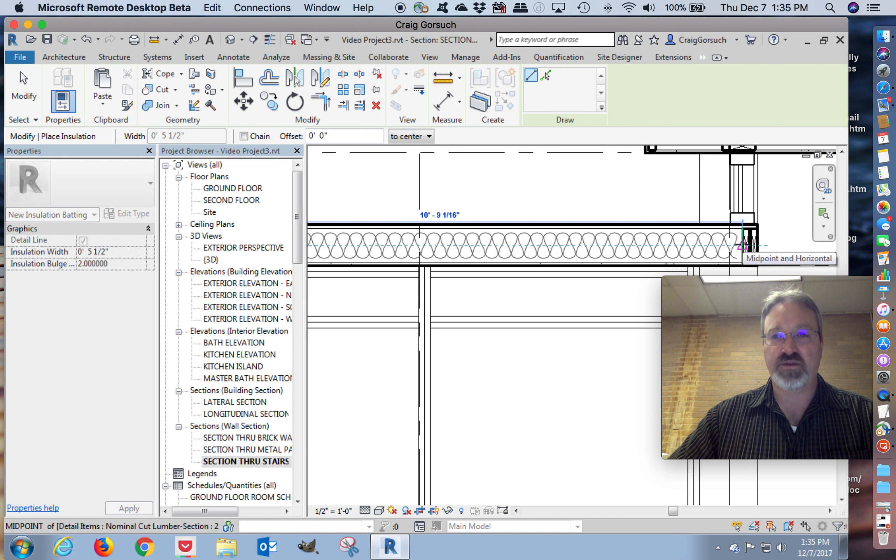
left_click(741, 246)
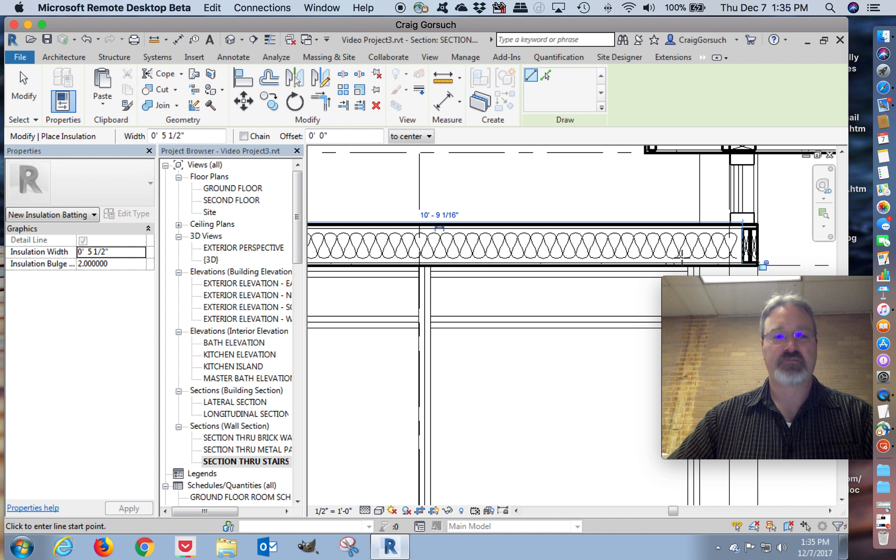
key("Escape")
key("Escape")
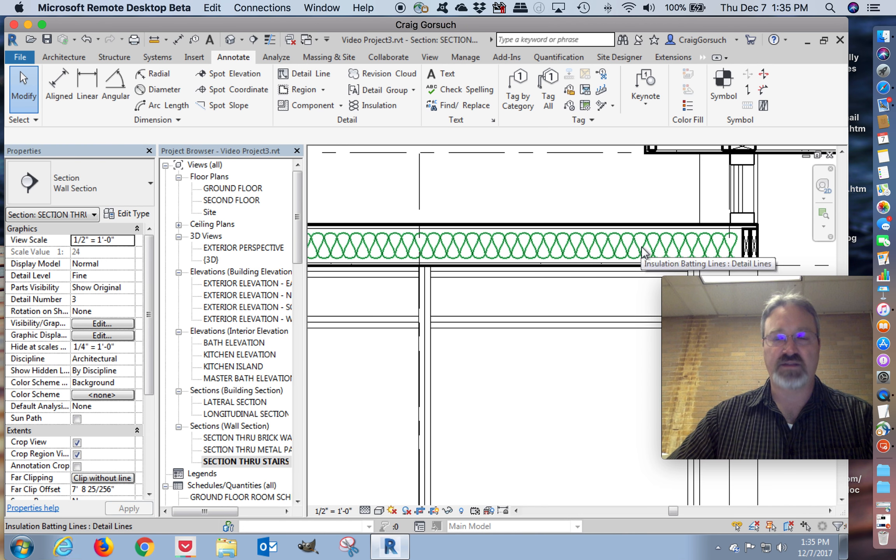
- Set the low roof batt insulation's width to 7 1/4"
left_click(642, 251)
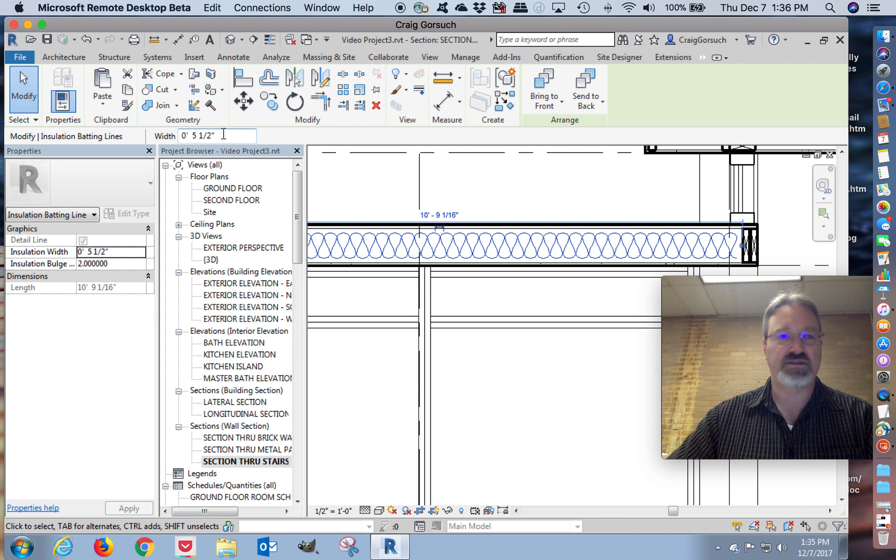
left_click_drag(225, 135, 163, 132)
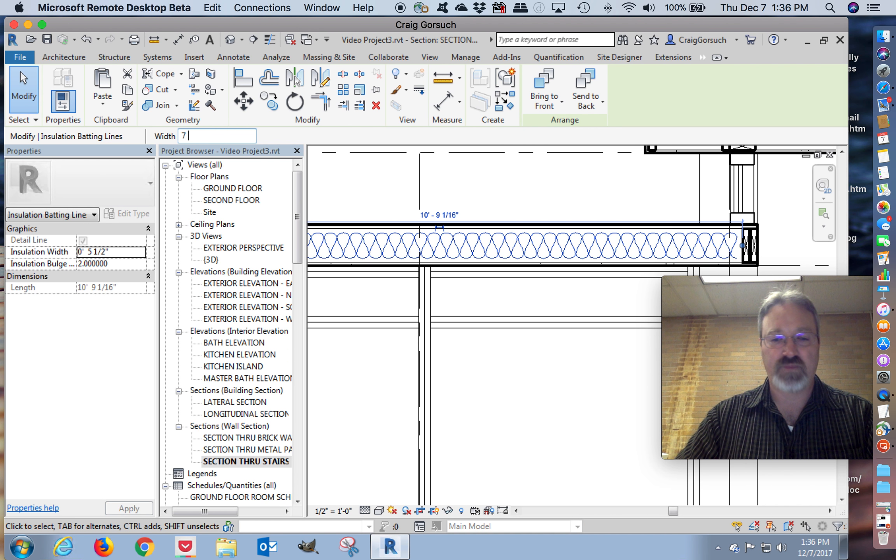
key("Return")
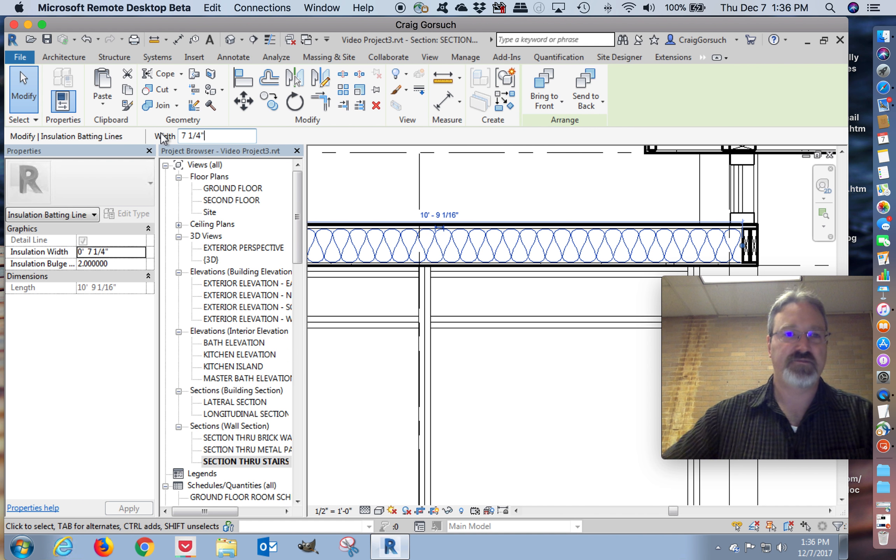
left_click(585, 200)
- Draw 7 1/4" wide batt insulation in the high roof, about 3'-3" long from the 2x8 at grid D past the crop boundary
mouse_move(584, 200)
middle_mouse_down()
mouse_move(456, 280)
mouse_move(444, 273)
middle_mouse_up()
left_click(370, 106)
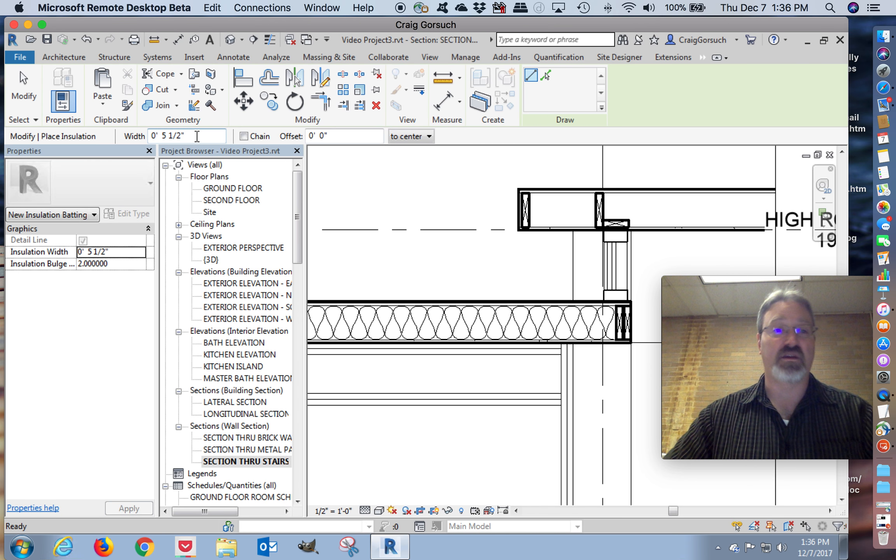
left_click_drag(199, 137, 139, 137)
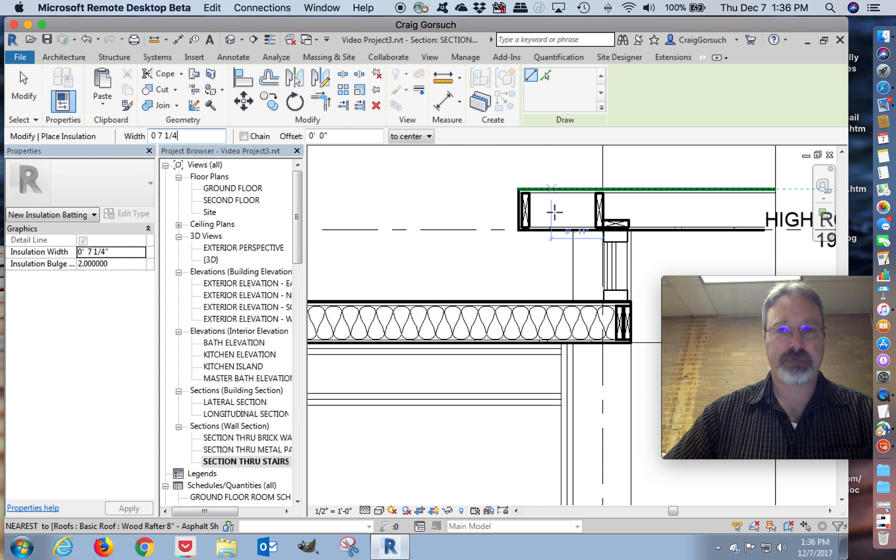
left_click(602, 210)
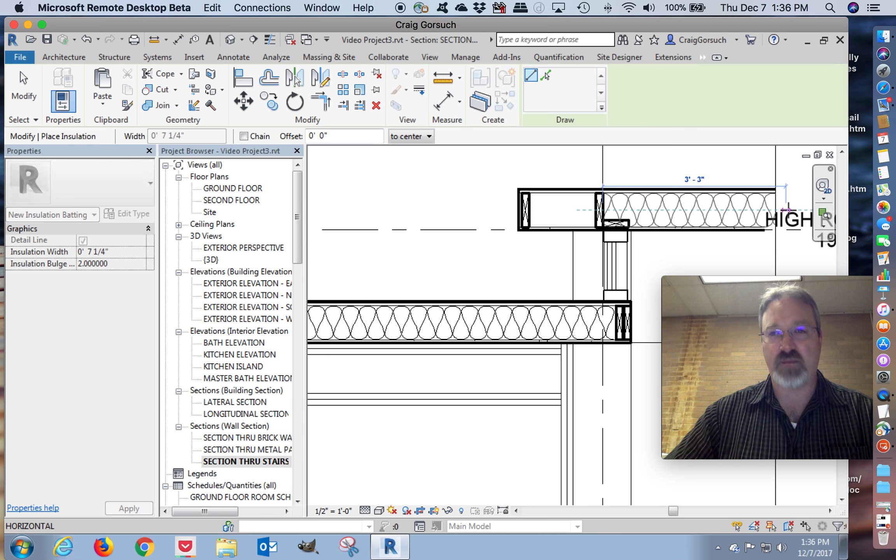
left_click(789, 210)
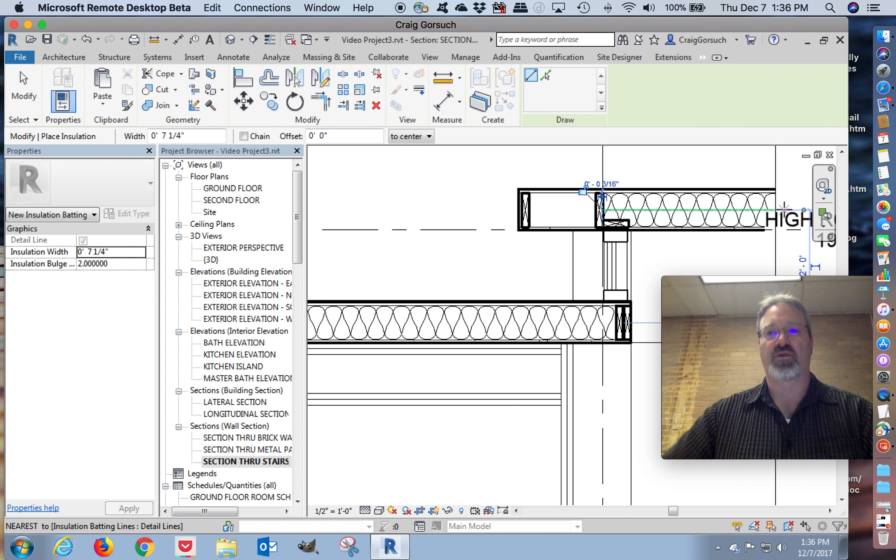
key("Escape")
key("Escape")
- Try to move the upper horizontal 2.5" x 5" curtain wall mullion below the low roof straight down
scroll(533, 251, "down", 3)
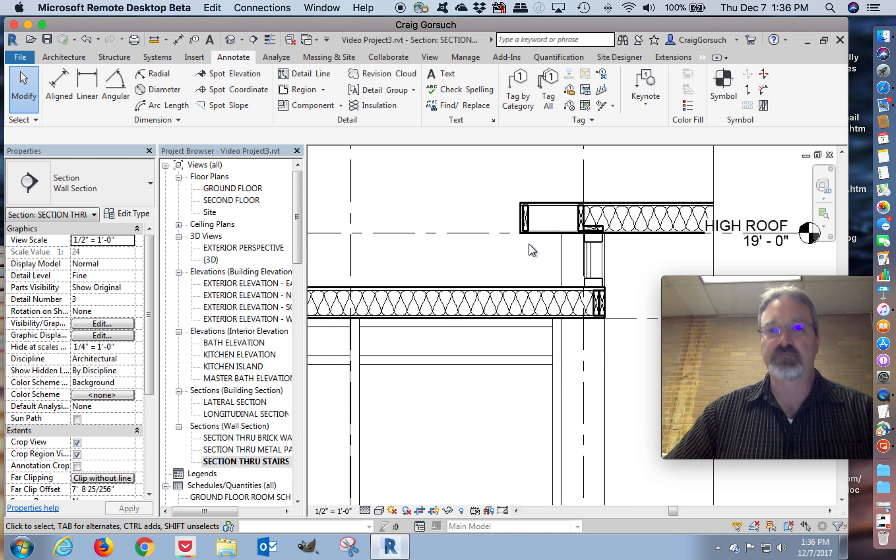
scroll(538, 253, "down", 2)
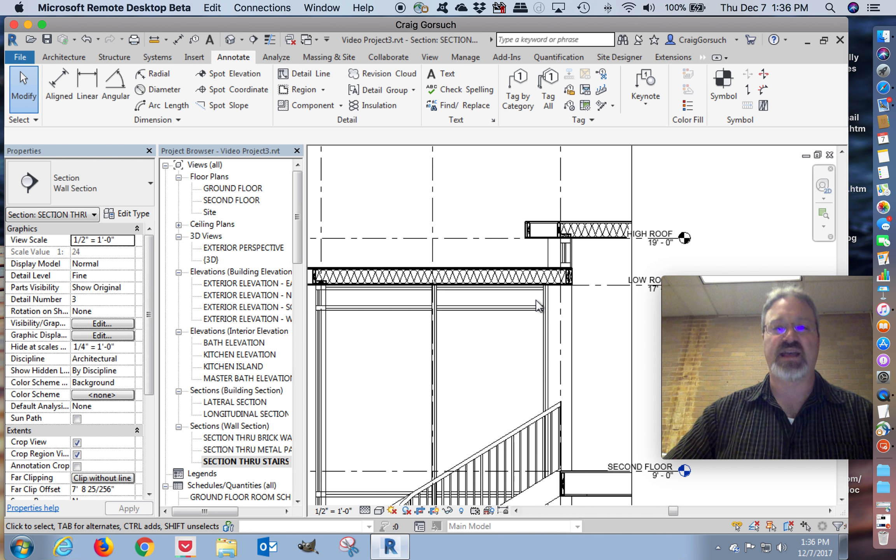
middle_click_drag(541, 342, 586, 317)
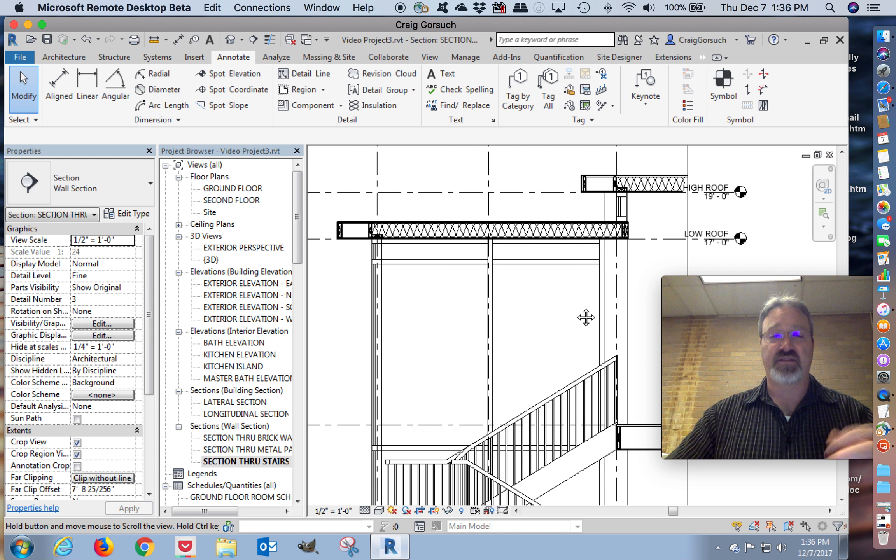
middle_click_drag(585, 317, 612, 276)
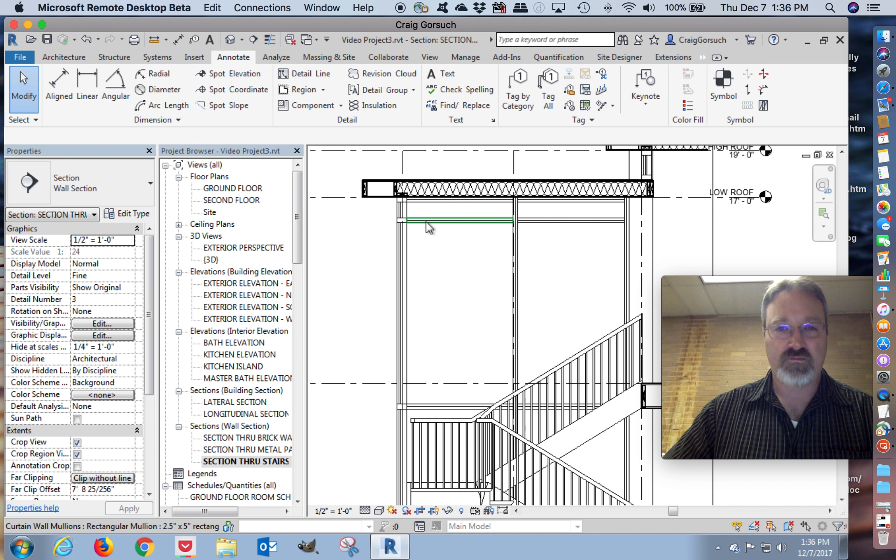
scroll(426, 223, "up", 2)
scroll(427, 225, "up", 1)
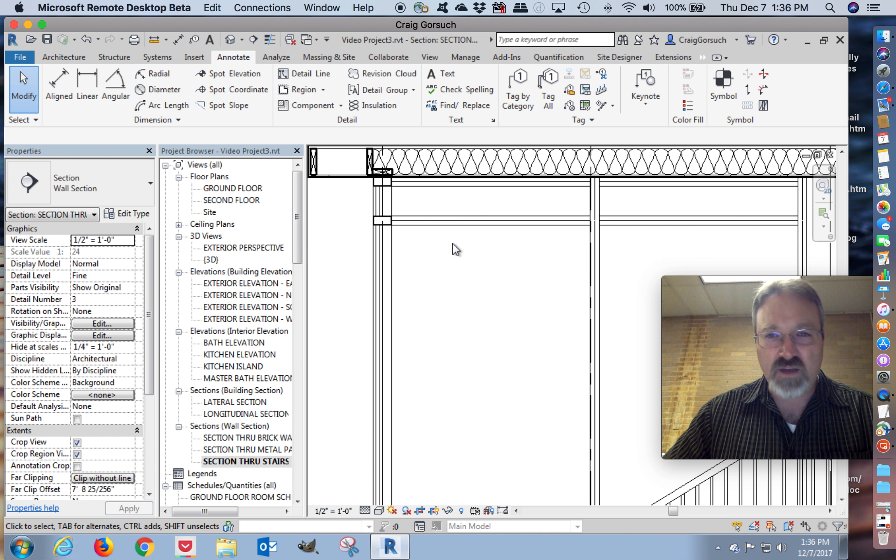
scroll(456, 249, "up", 2)
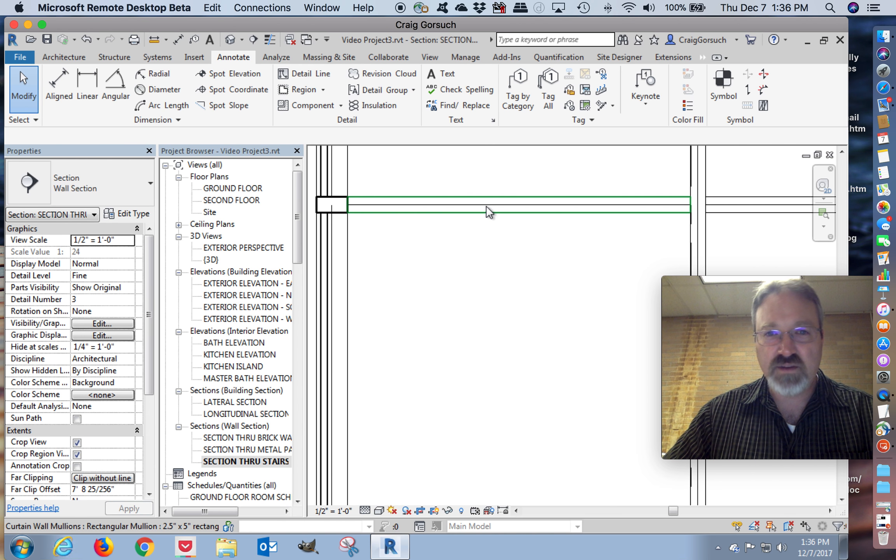
scroll(475, 311, "down", 3)
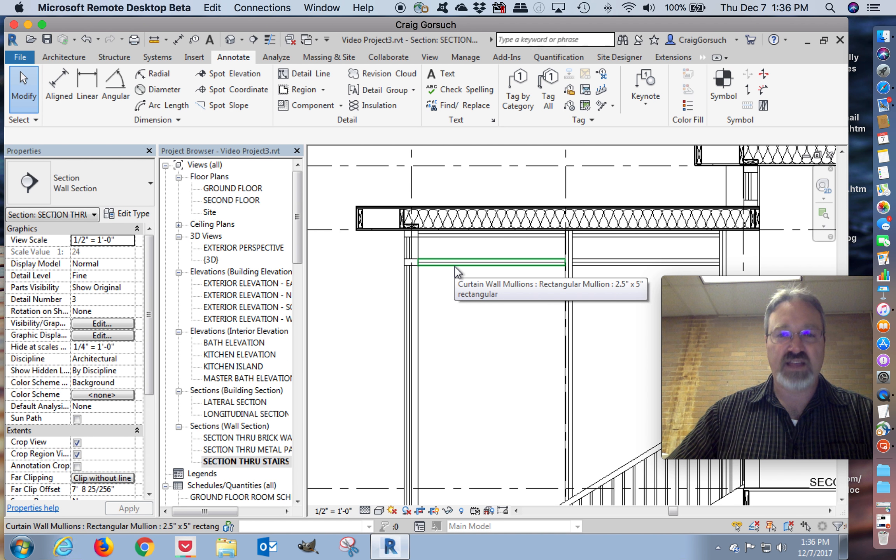
left_click(456, 294)
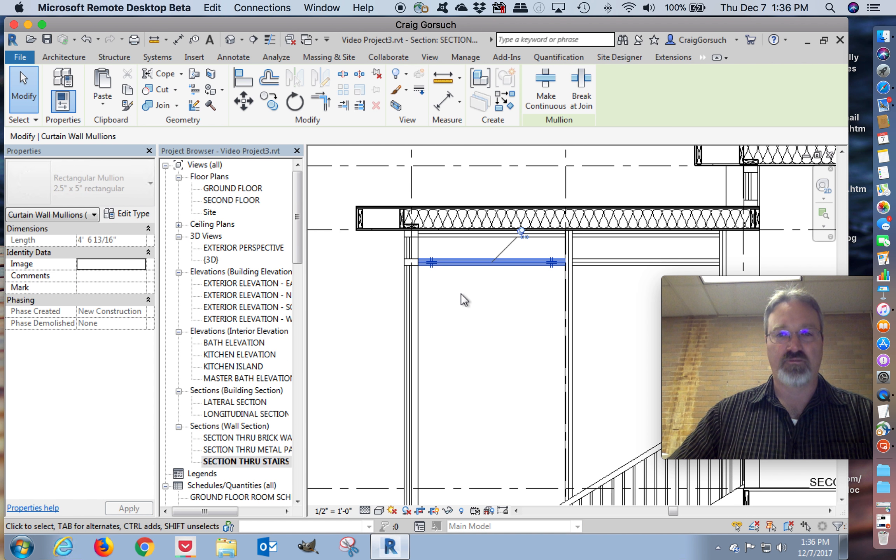
left_click(253, 107)
left_click(510, 307)
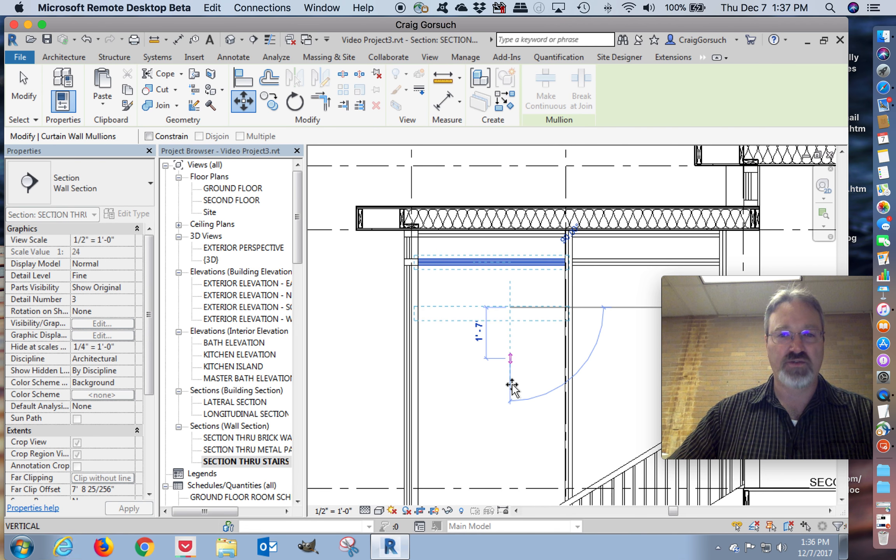
left_click(513, 386)
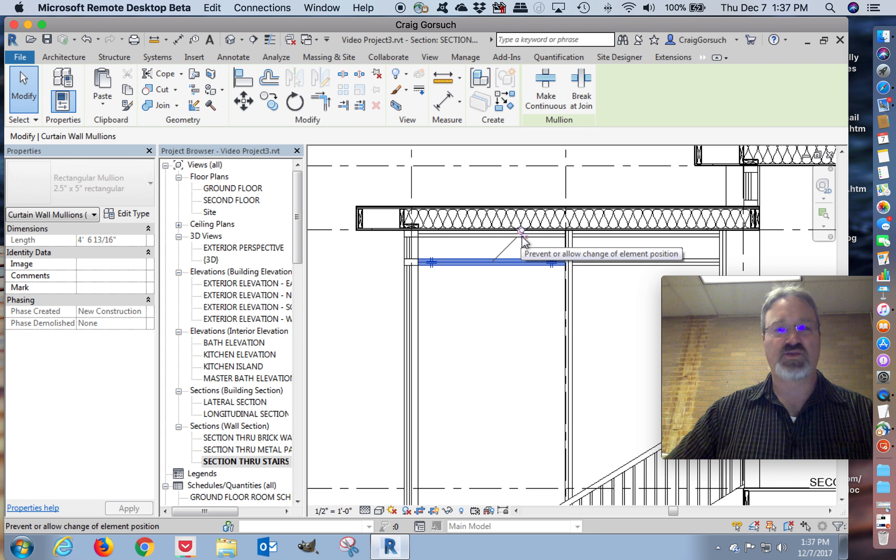
- Unpin the upper horizontal curtain grid line of the storefront seen beyond the section cut and set it 5'-8" below the top
left_click(501, 295)
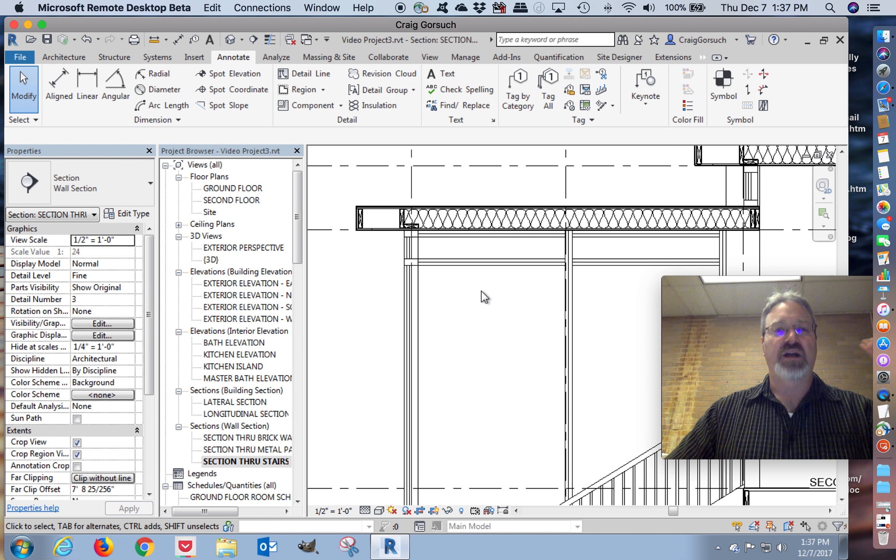
scroll(483, 294, "up", 3)
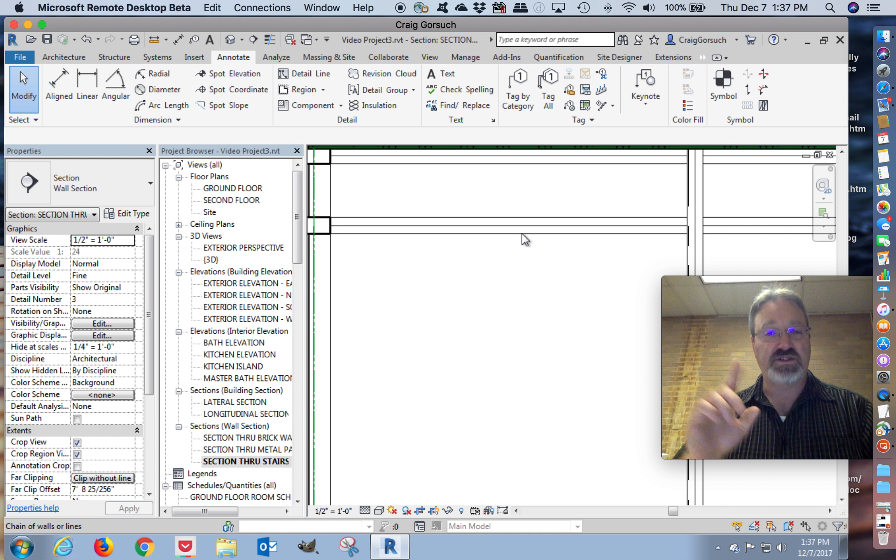
key("Tab")
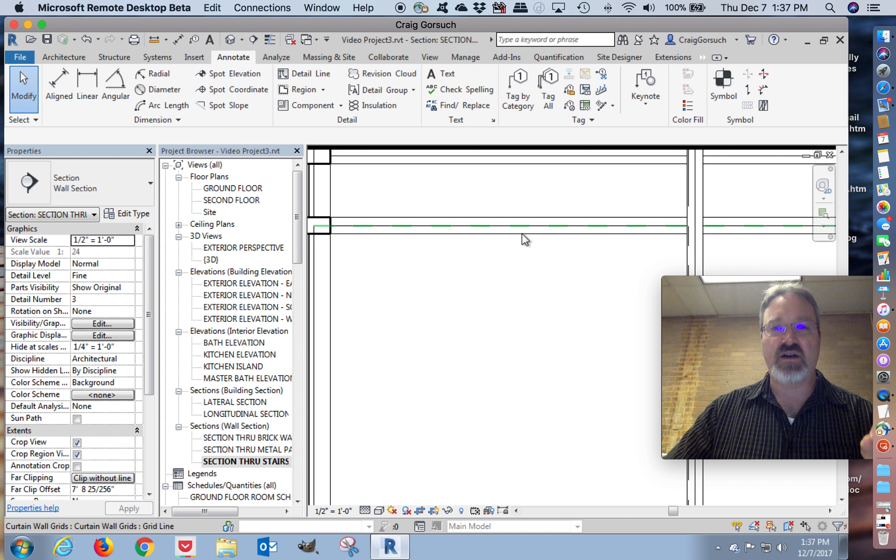
left_click(522, 235)
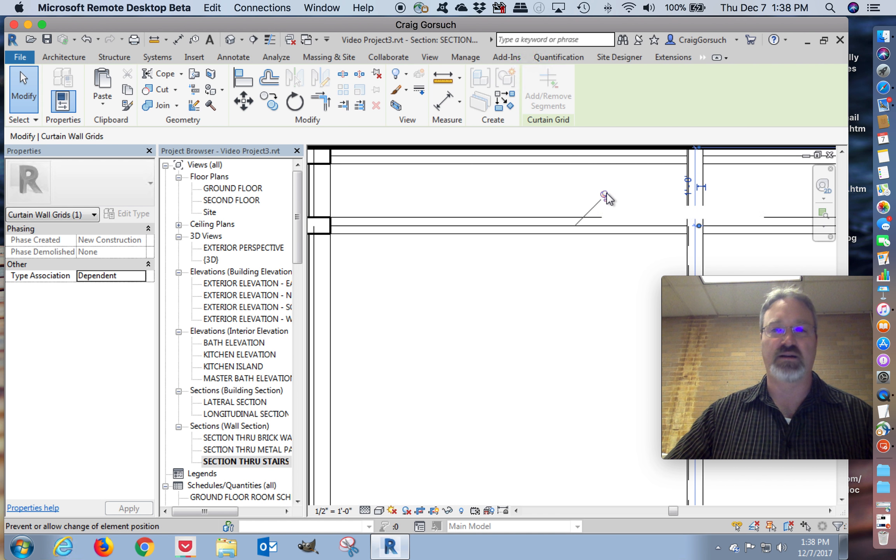
left_click(605, 195)
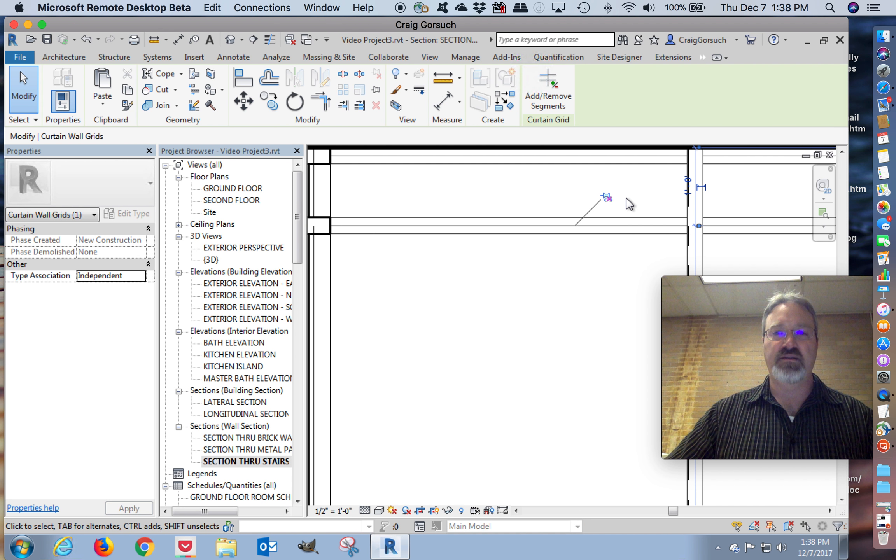
left_click(688, 190)
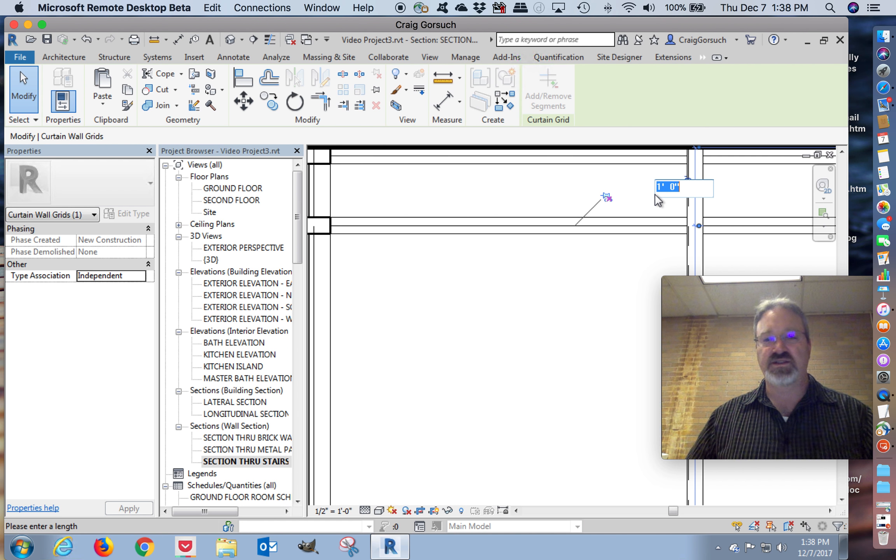
type("5")
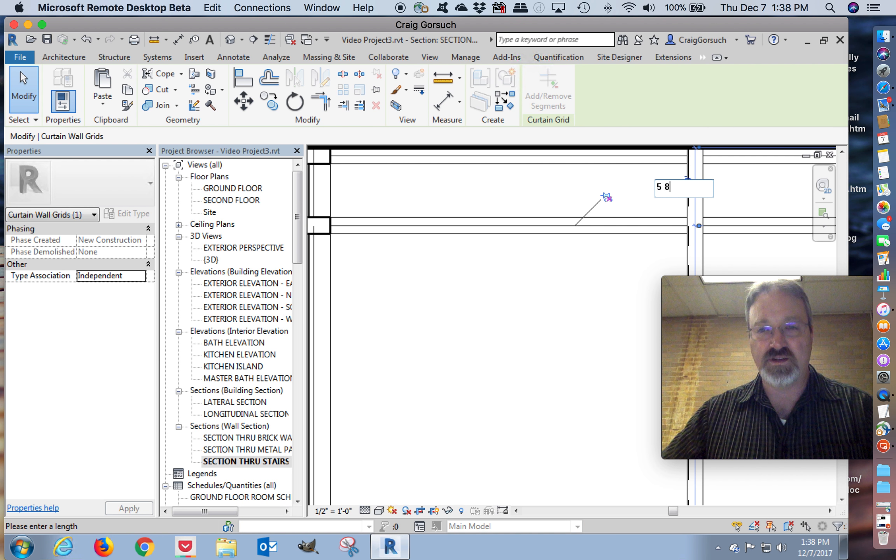
type(" 8")
key("Return")
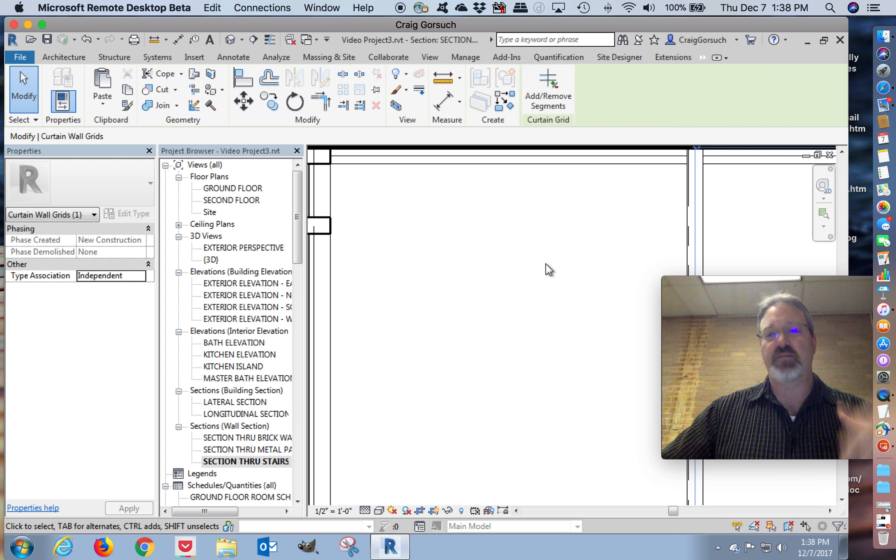
scroll(510, 283, "down", 3)
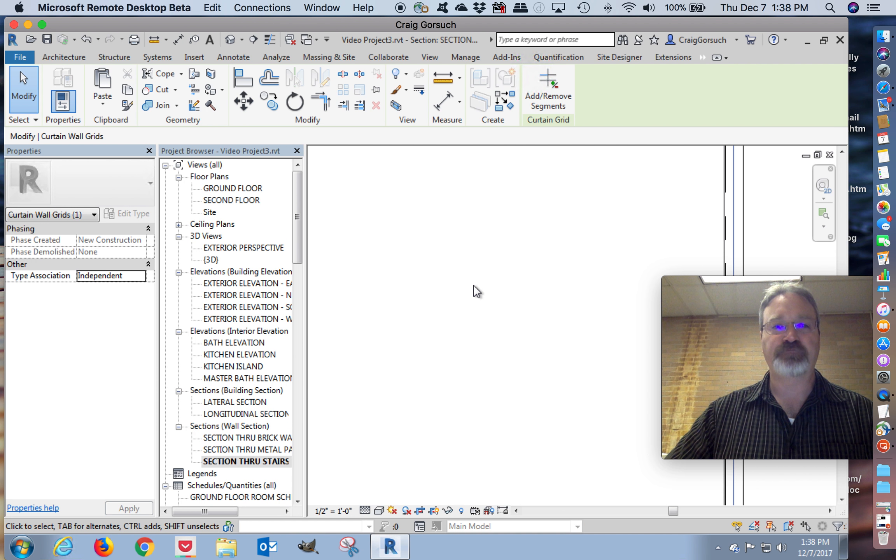
scroll(474, 296, "down", 2)
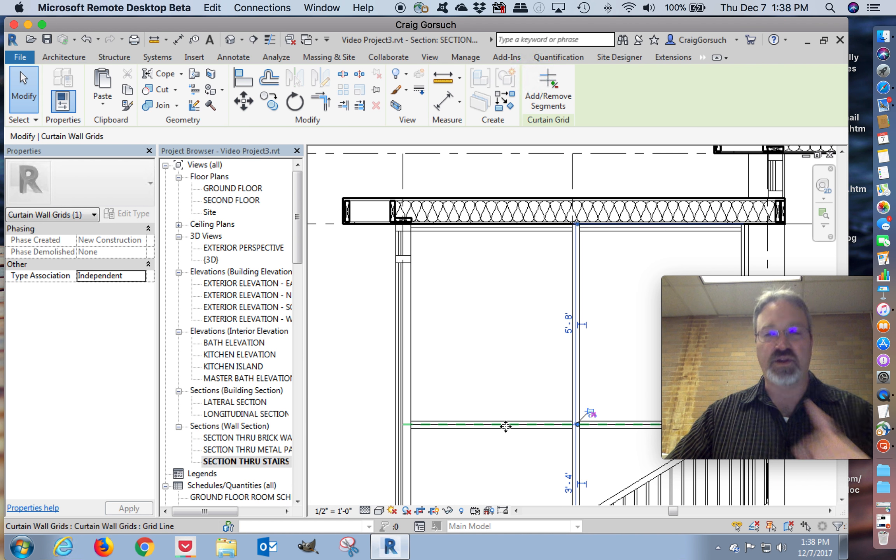
left_click(471, 316)
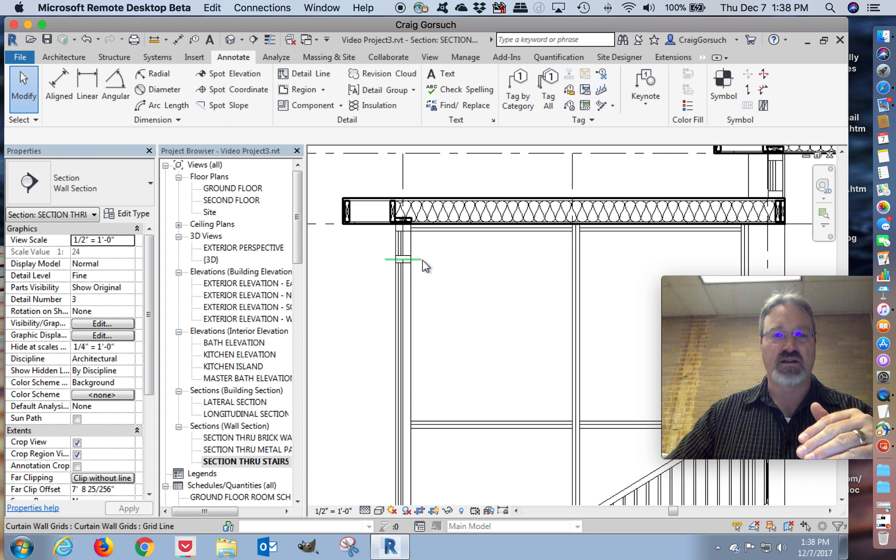
- Unpin the upper curtain grid line of the storefront cut by the section and set it 5'-8" below the top
scroll(409, 268, "down", 3)
scroll(407, 266, "up", 5)
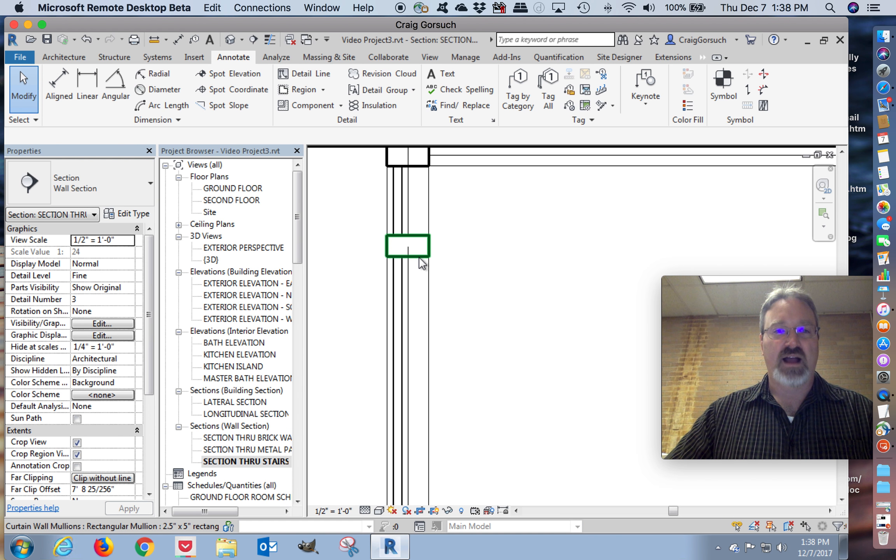
left_click(420, 258)
left_click(452, 267)
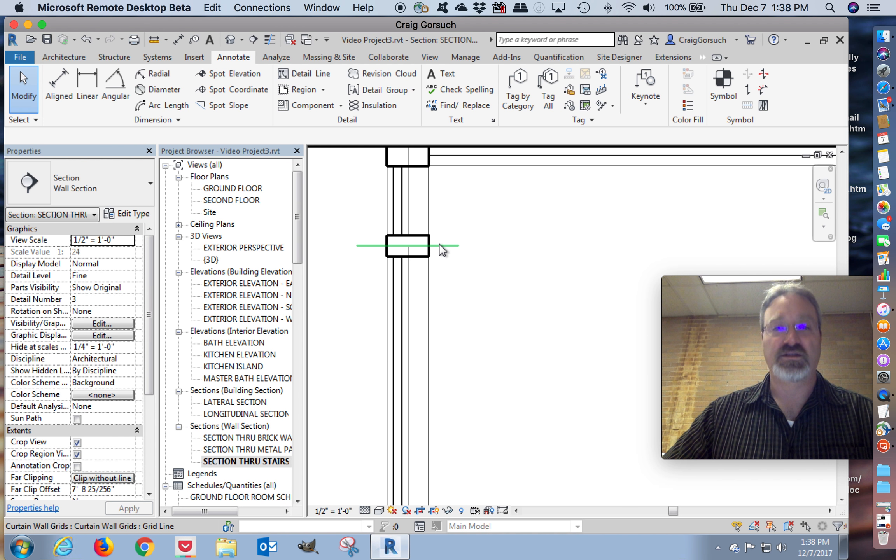
left_click(439, 245)
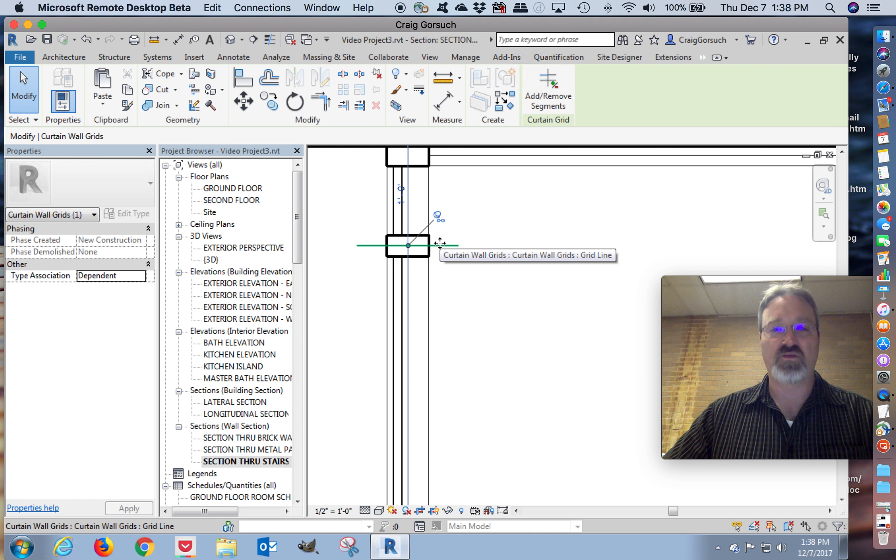
left_click(438, 217)
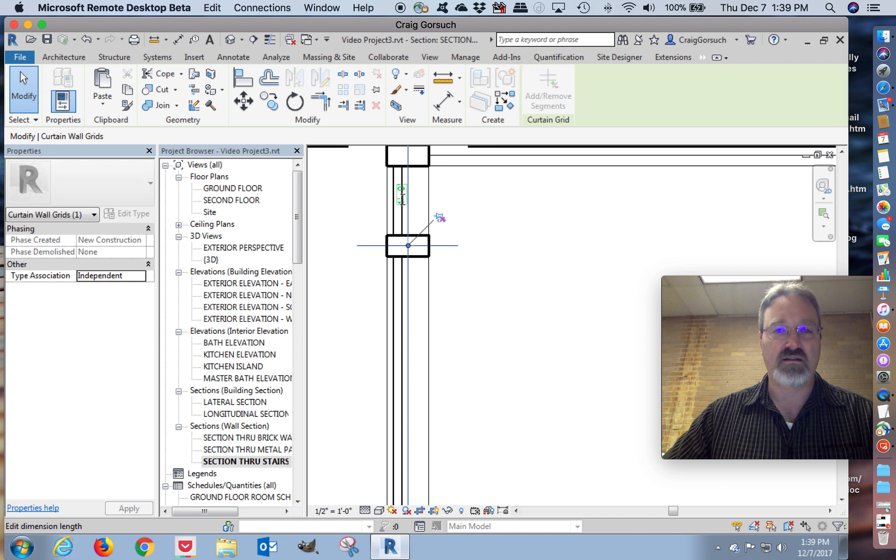
left_click(401, 201)
type("5 8")
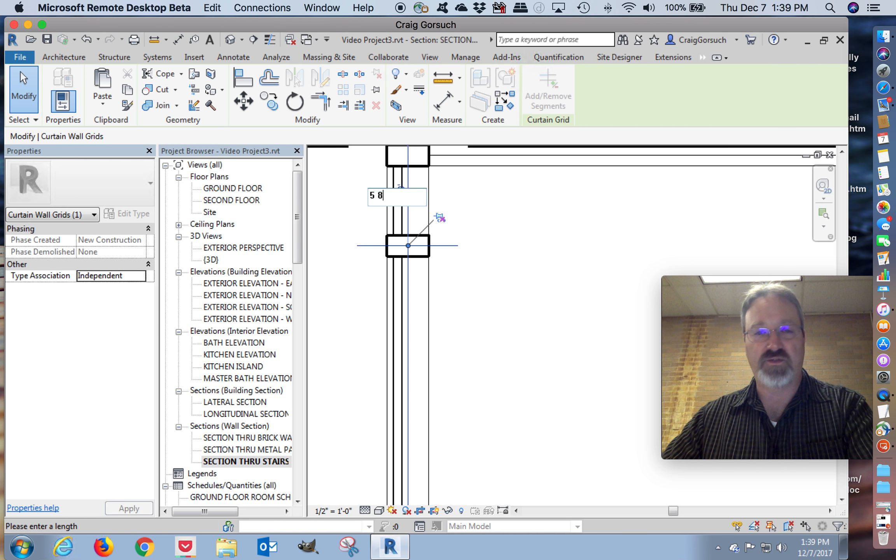
key("Return")
- Unpin the lower curtain grid line of the cut storefront beside the stair landing and set it 5'-8" above the base
scroll(504, 256, "up", 5)
middle_click_drag(503, 262, 474, 252)
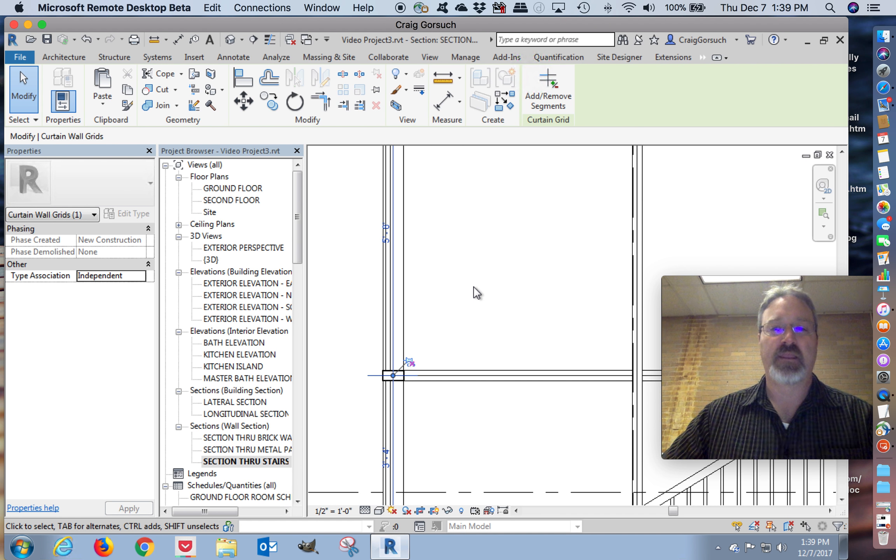
middle_click_drag(499, 363, 495, 200)
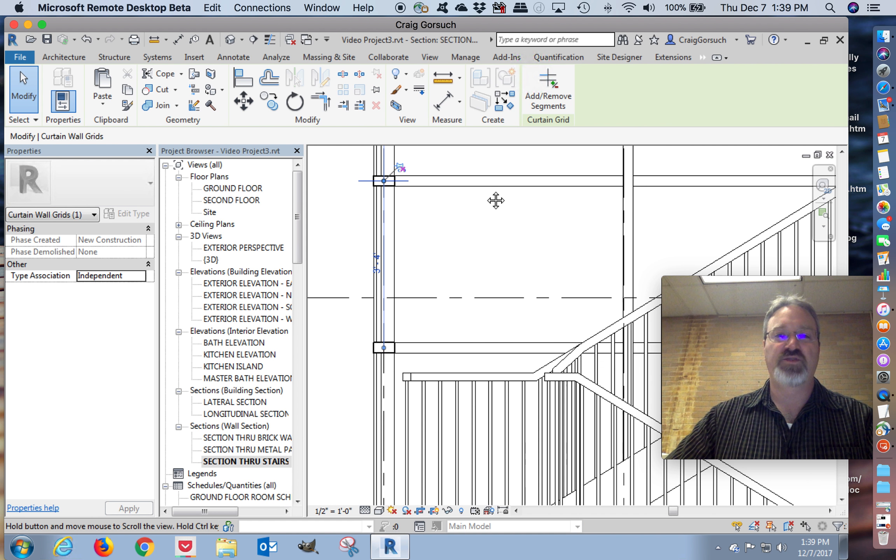
middle_click_drag(452, 344, 444, 320)
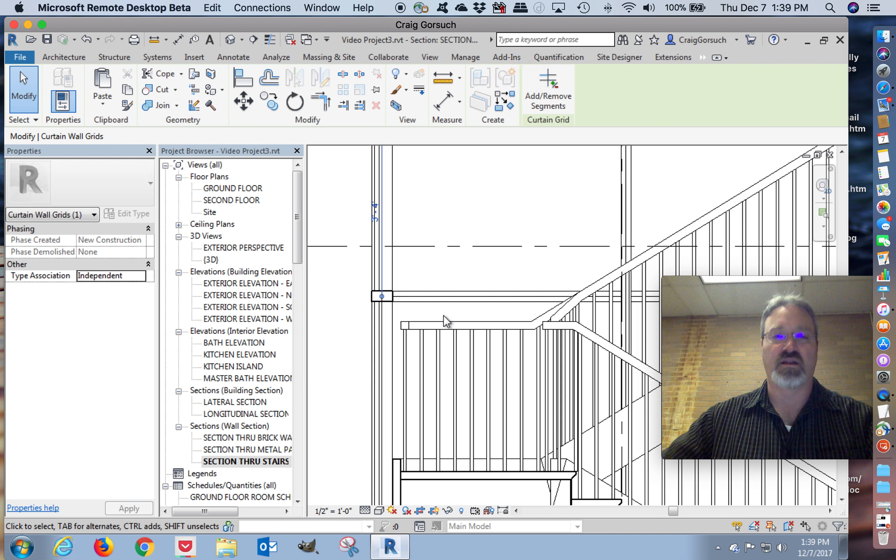
left_click(366, 297)
left_click(413, 264)
middle_click_drag(350, 445, 362, 365)
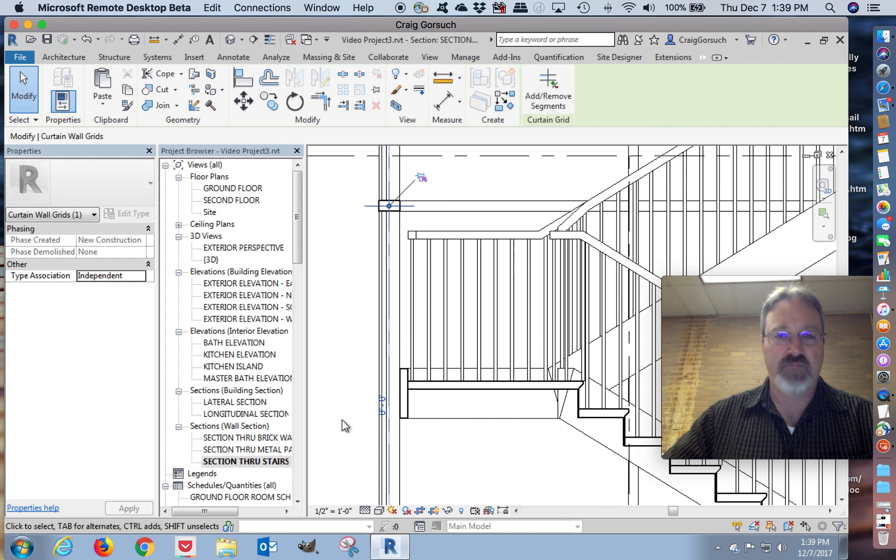
left_click(380, 407)
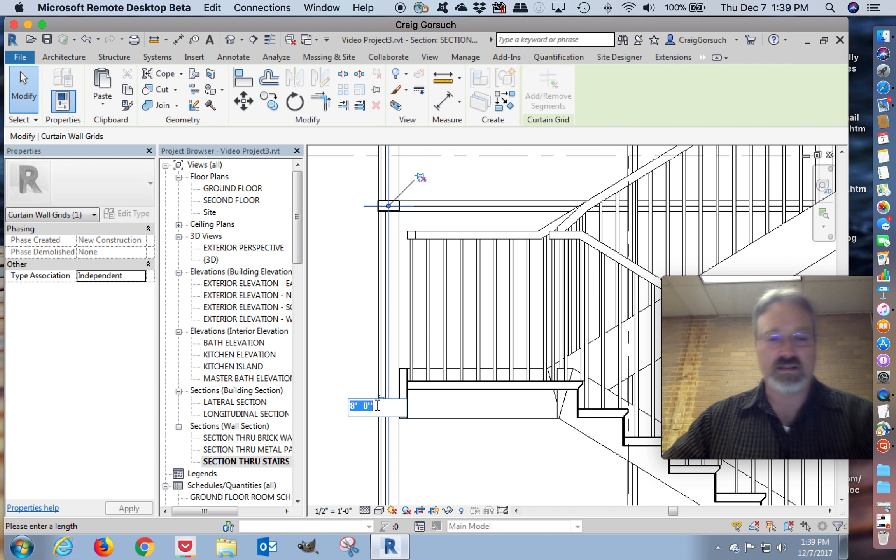
type("5 8")
key("Return")
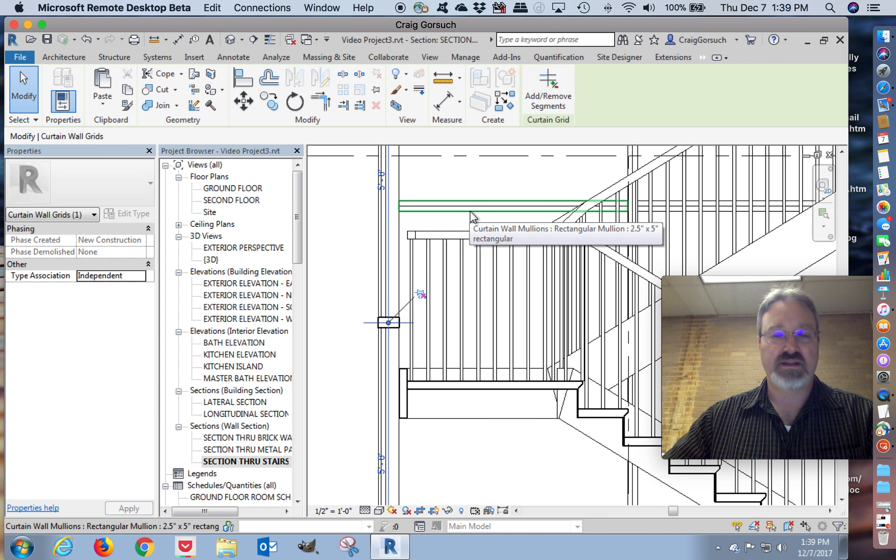
- Unpin the lower curtain grid line of the storefront behind the stair railing and set it 5'-8" above the base
key("Tab")
key("Tab")
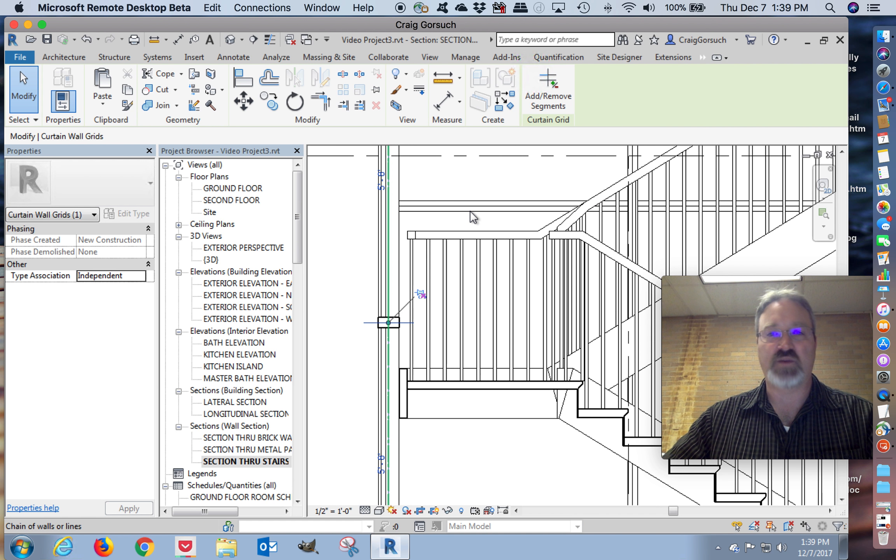
key("Tab")
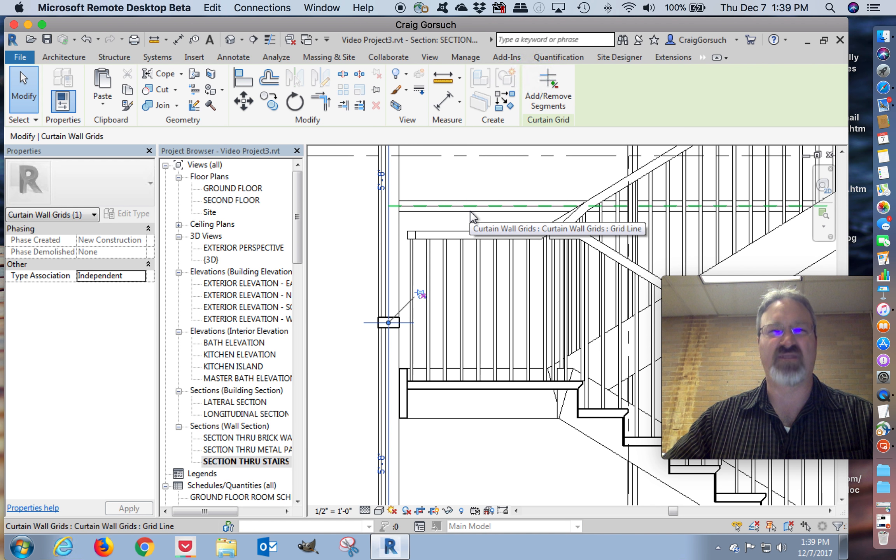
left_click(470, 211)
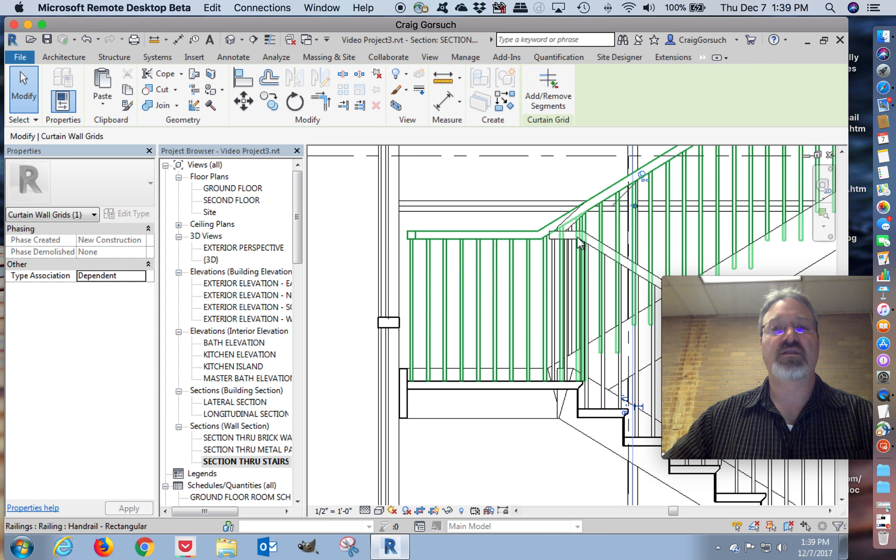
left_click(643, 178)
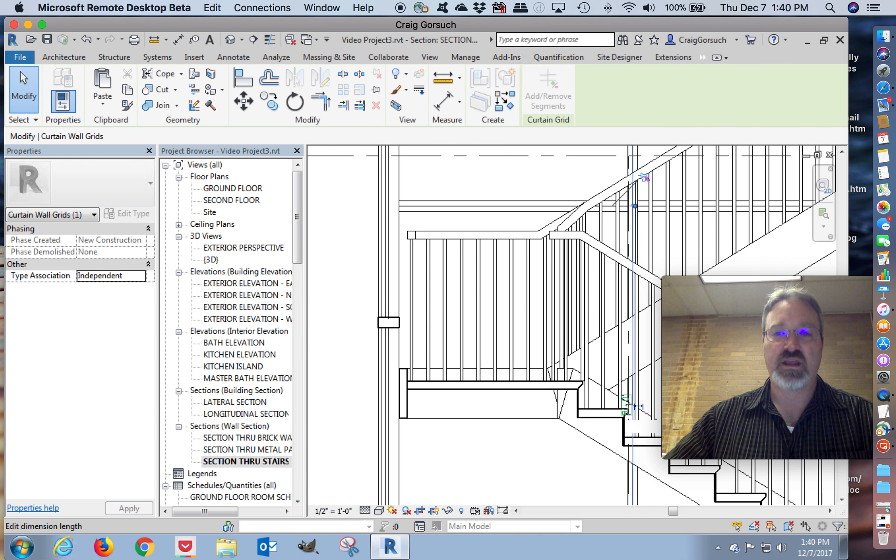
left_click(626, 408)
type("5 8")
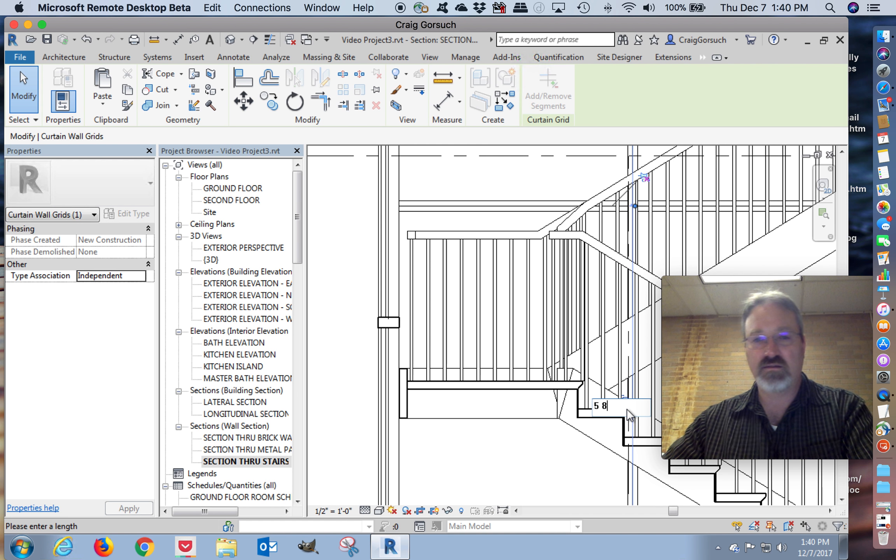
key("Return")
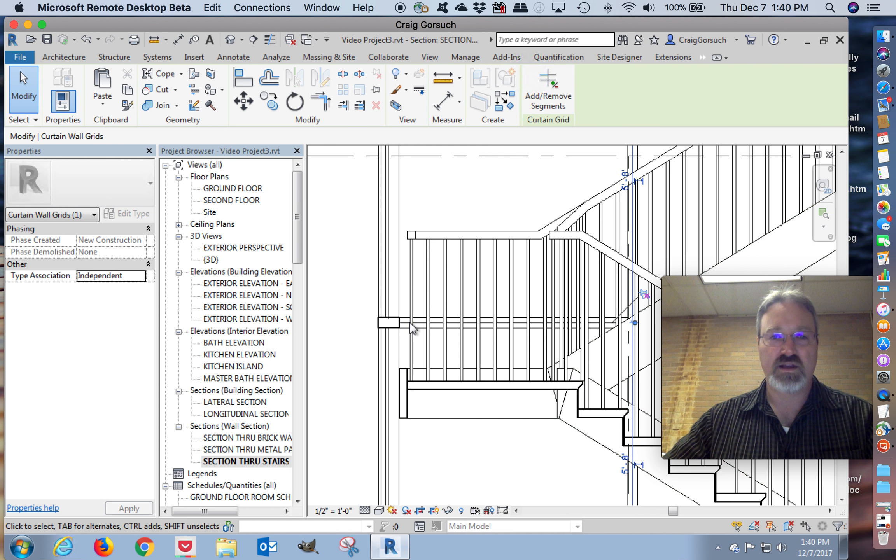
left_click(365, 297)
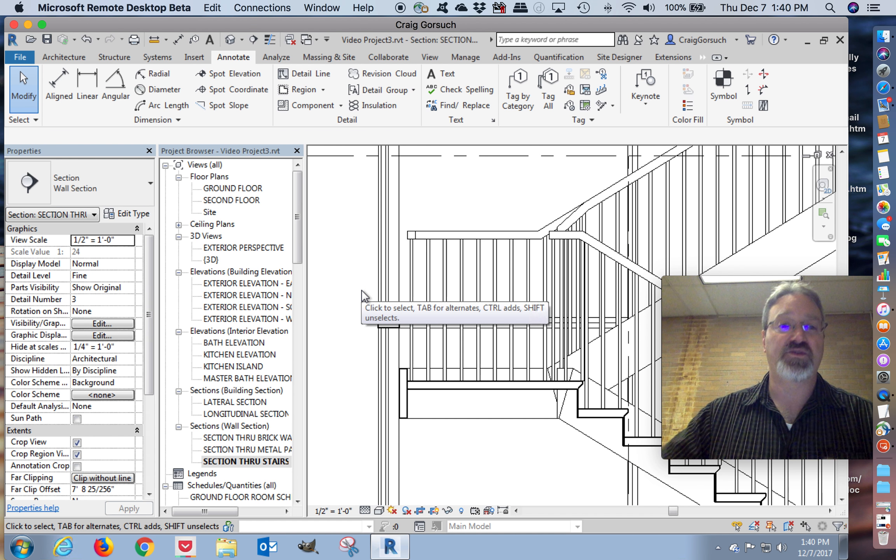
- Open the default 3D view and examine the mullion layout of the glazed stairwell corner up close
double_click(212, 260)
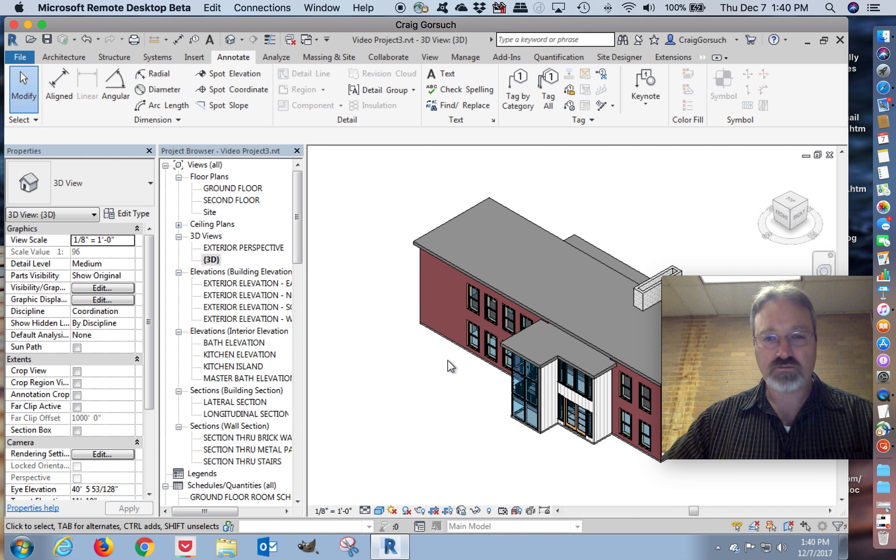
middle_click_drag(474, 420, 531, 414, "shift")
scroll(532, 414, "up", 2)
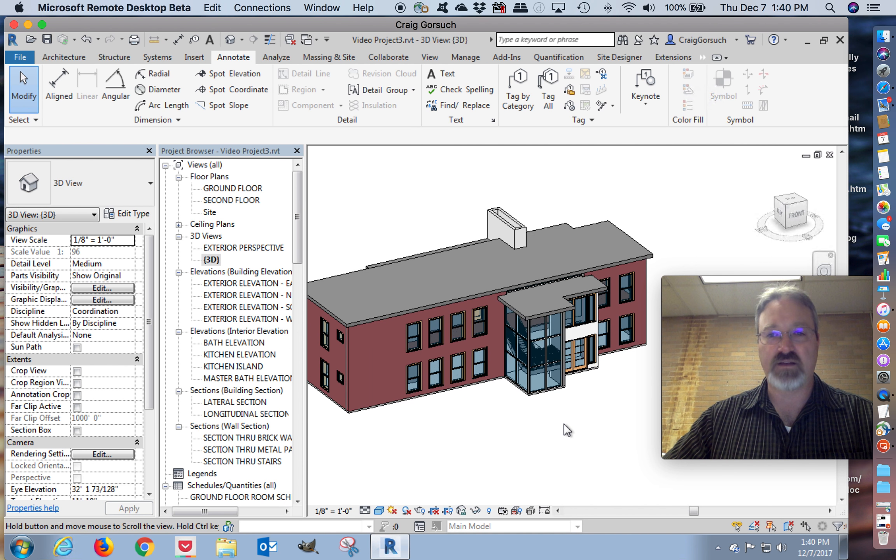
scroll(541, 416, "up", 4)
scroll(542, 418, "down", 4)
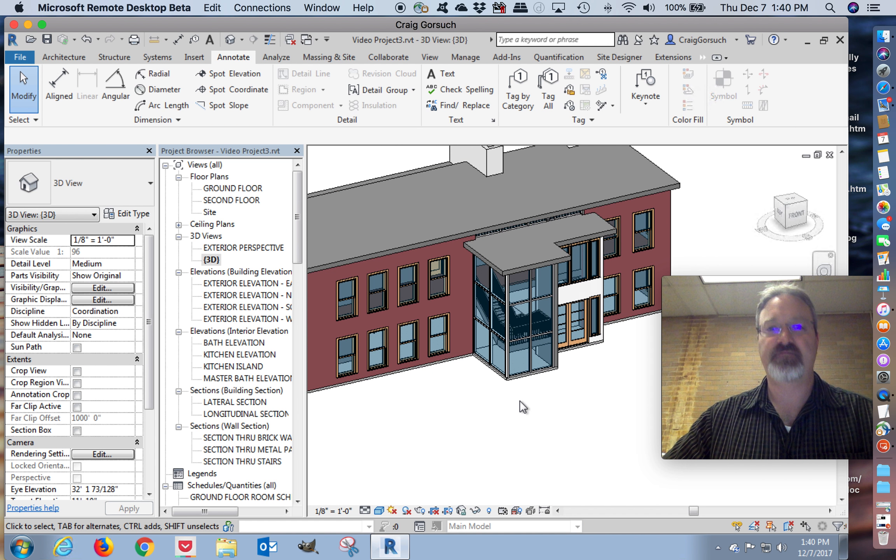
scroll(516, 405, "up", 6)
middle_click_drag(488, 393, 493, 424)
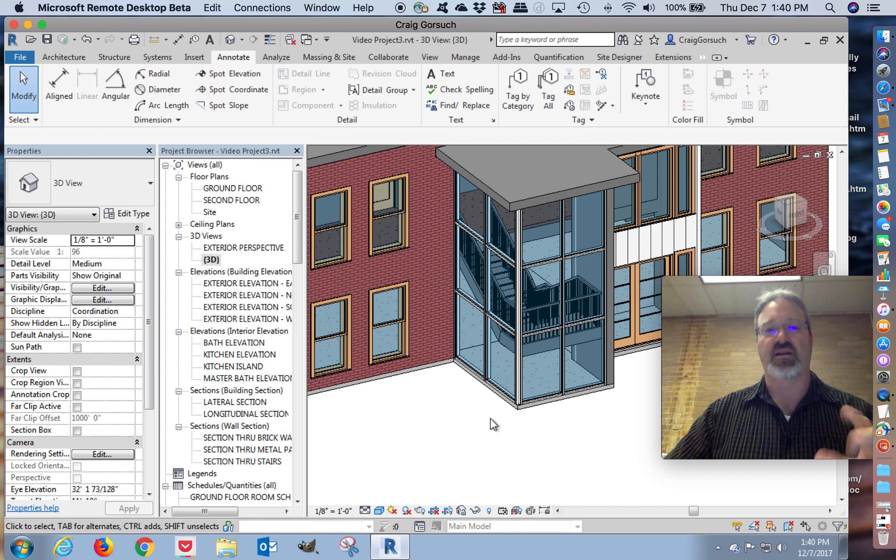
- Return to the SECTION THRU STAIRS wall section view
left_click(233, 427)
double_click(247, 461)
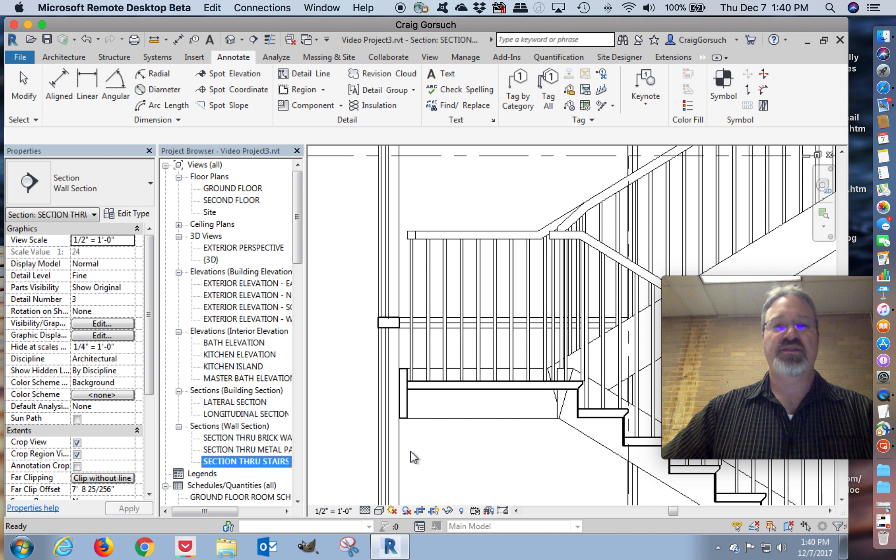
left_click(458, 438)
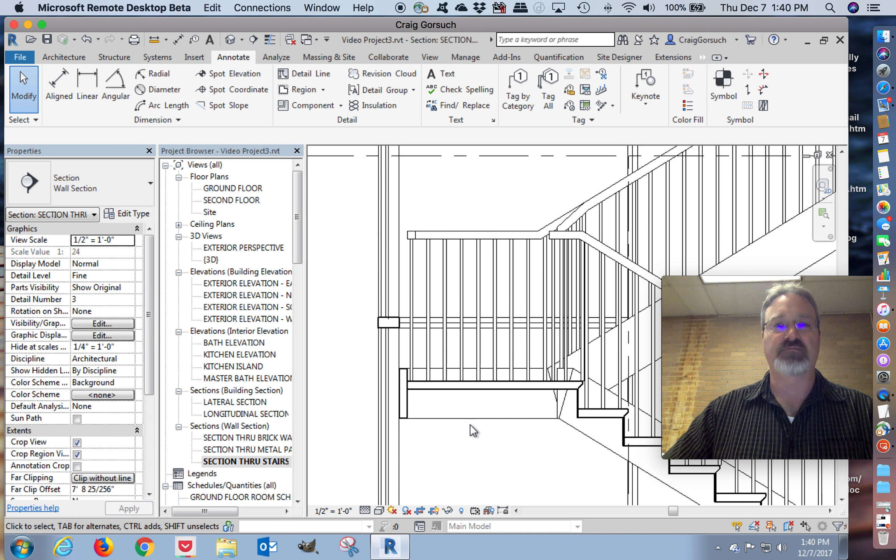
- Start an aligned dimension string at the GROUND FLOOR level and carry it up the cut storefront to both edges of the lower intermediate mullion
scroll(473, 435, "up", 2)
scroll(474, 435, "down", 5)
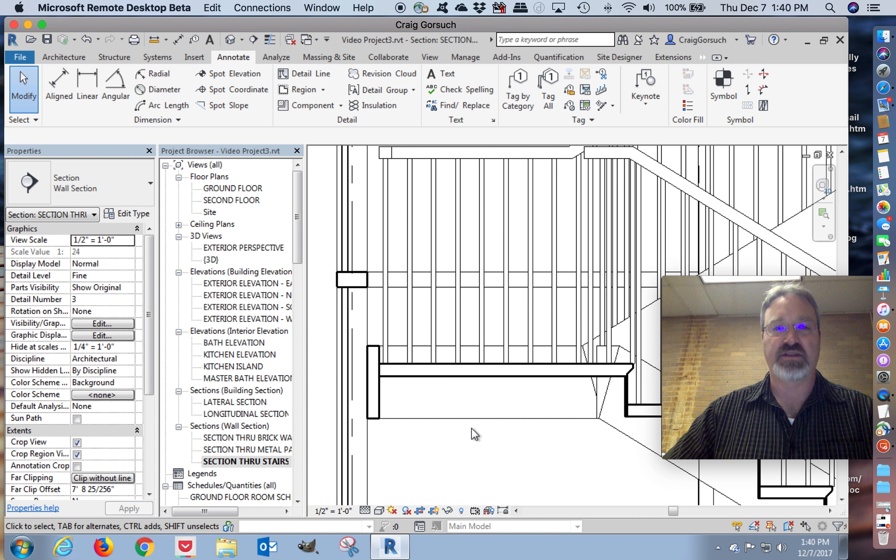
mouse_move(486, 416)
middle_mouse_down()
mouse_move(485, 403)
mouse_move(442, 432)
middle_mouse_up()
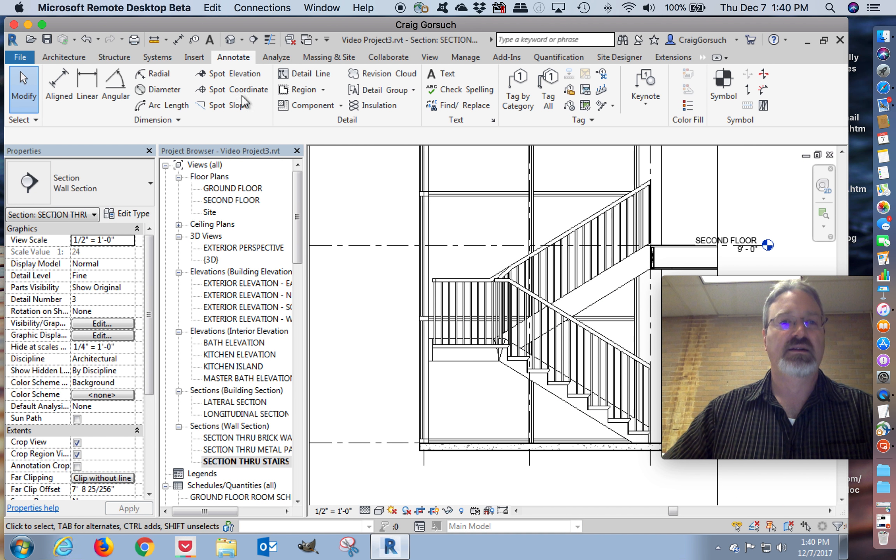
left_click(179, 41)
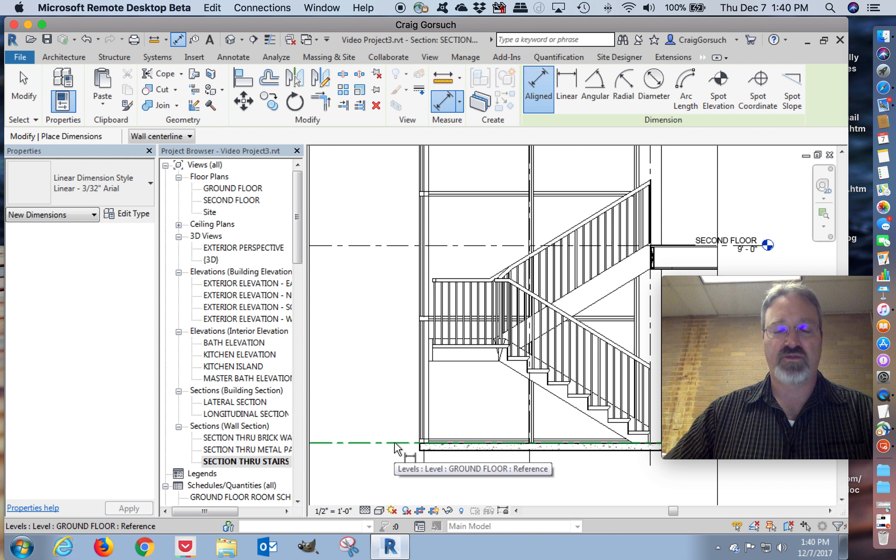
scroll(398, 447, "up", 5)
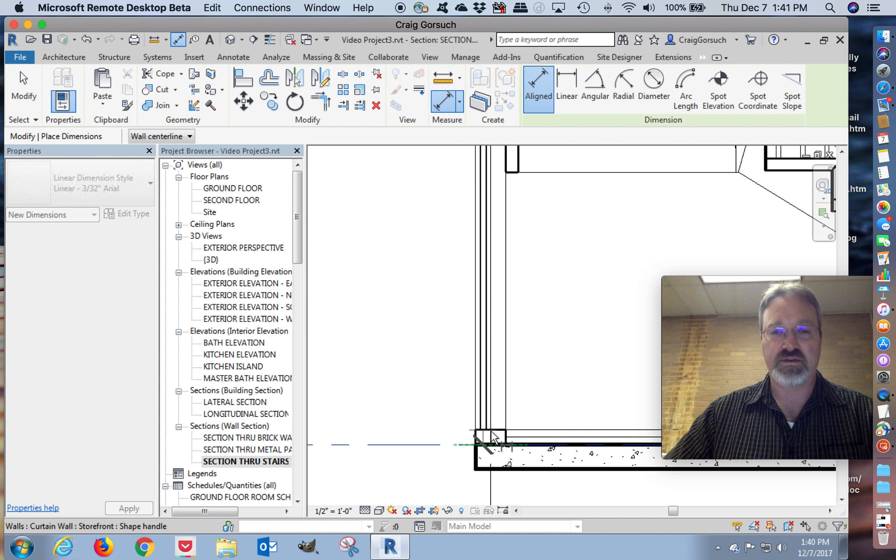
middle_click_drag(450, 314, 437, 472)
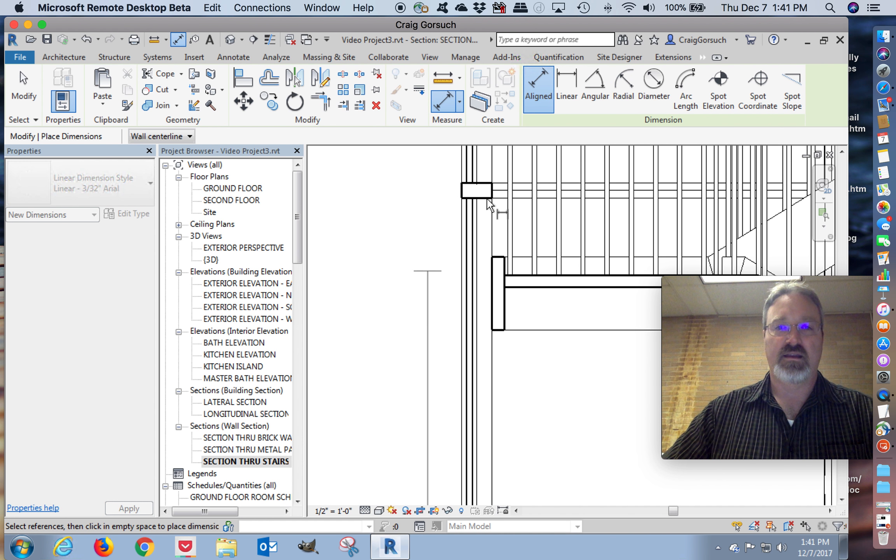
left_click(485, 199)
left_click(483, 181)
middle_click_drag(422, 280, 413, 397)
middle_click_drag(407, 308, 422, 488)
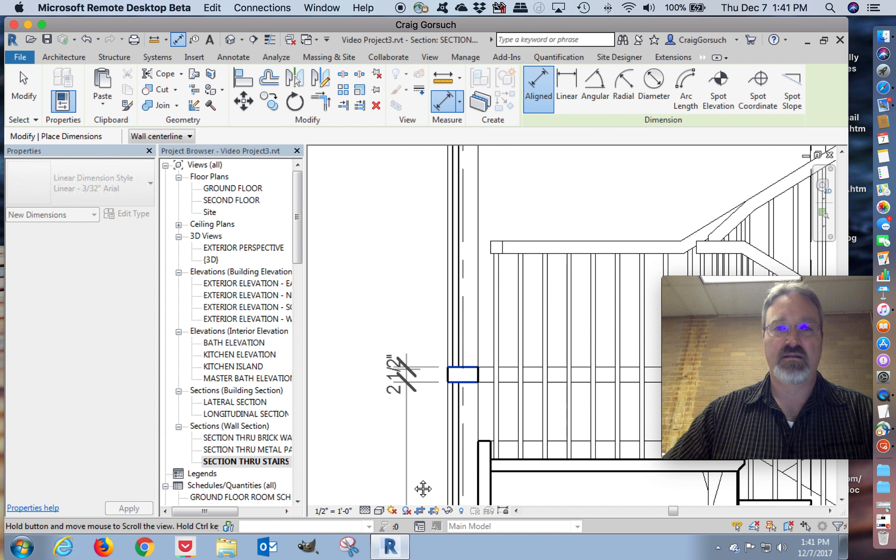
- Continue the dimension string to the lower and upper edges of the upper intermediate mullion
middle_click_drag(401, 276, 400, 470)
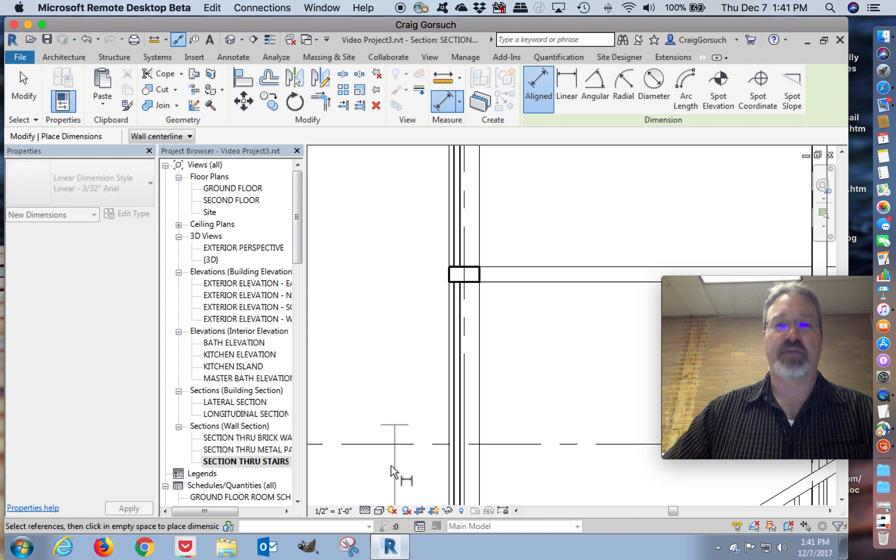
left_click(474, 287)
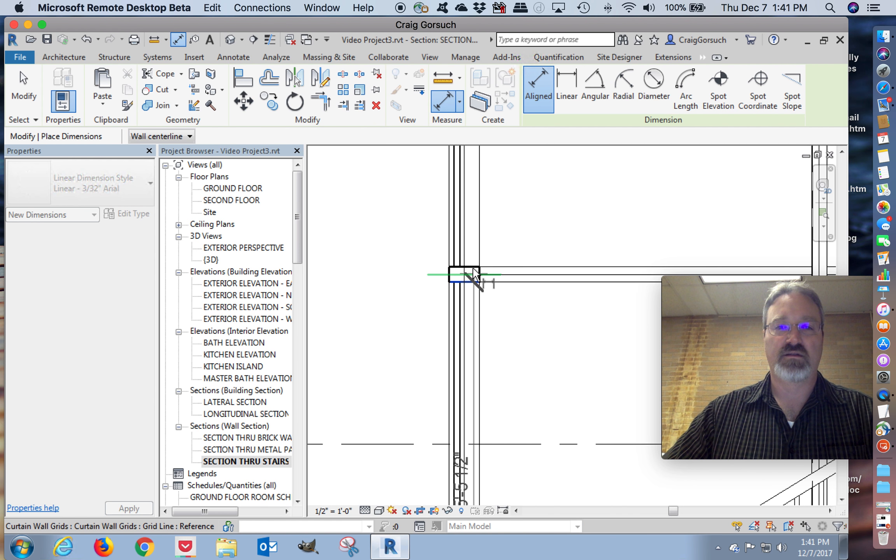
left_click(473, 267)
middle_click_drag(422, 212, 407, 462)
middle_click_drag(416, 266, 432, 477)
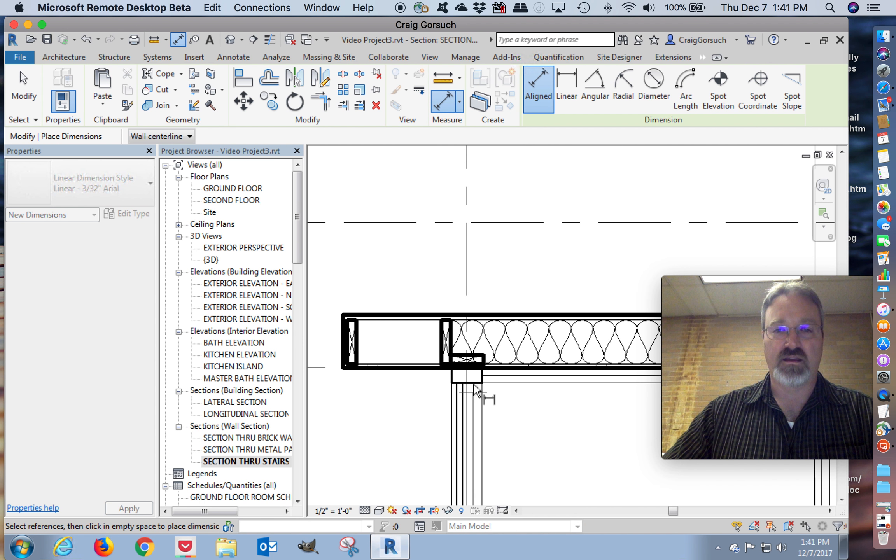
- Add the head mullion's underside and the LOW ROOF level to the dimension string, and place it outside the storefront
left_click(438, 393)
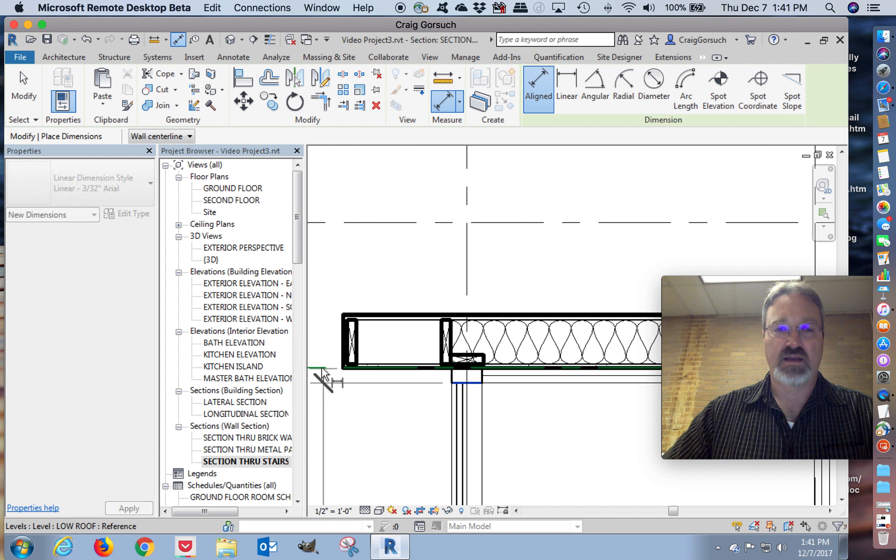
left_click(322, 367)
scroll(331, 376, "up", 2)
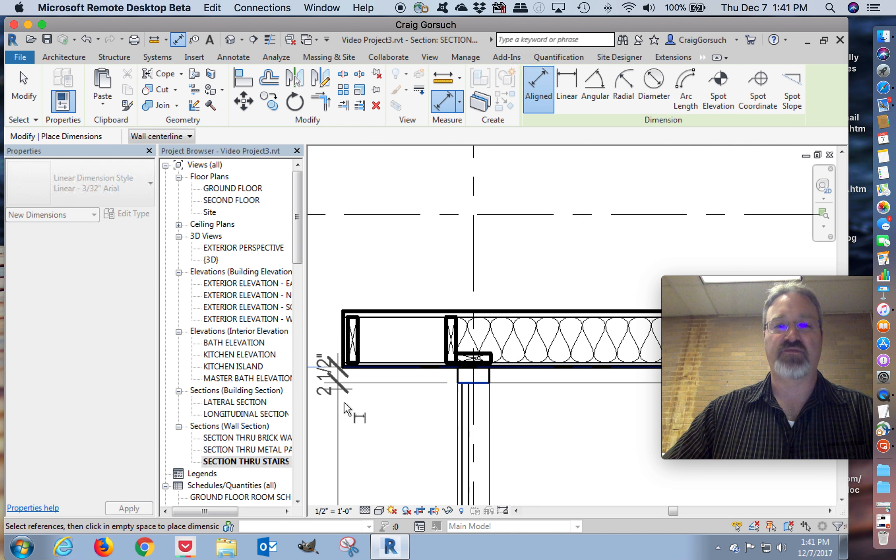
middle_click_drag(415, 344, 462, 290)
scroll(435, 346, "down", 3)
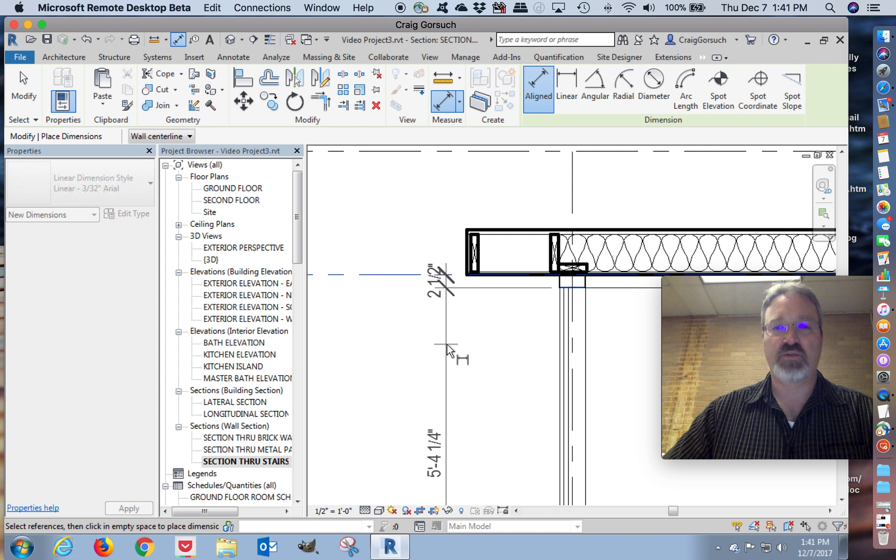
left_click(416, 352)
scroll(367, 389, "down", 2)
scroll(366, 406, "down", 3)
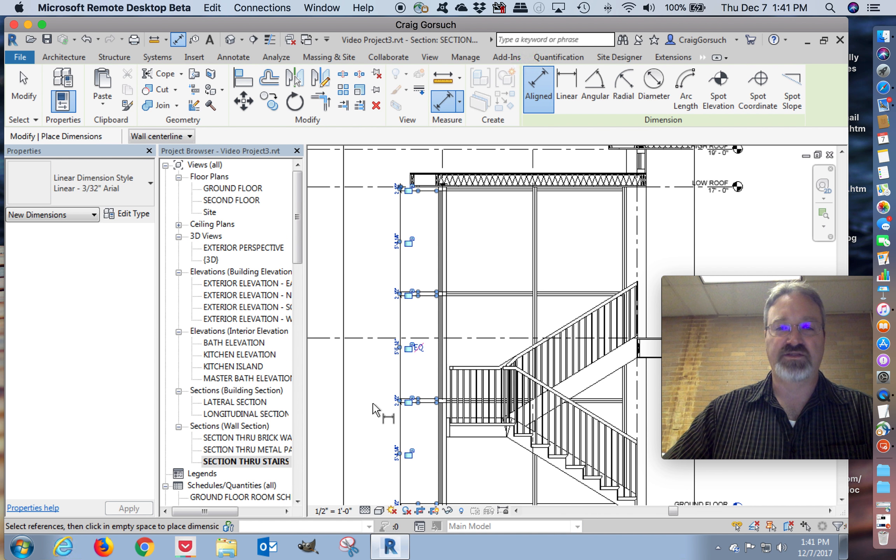
key("Escape")
key("Escape")
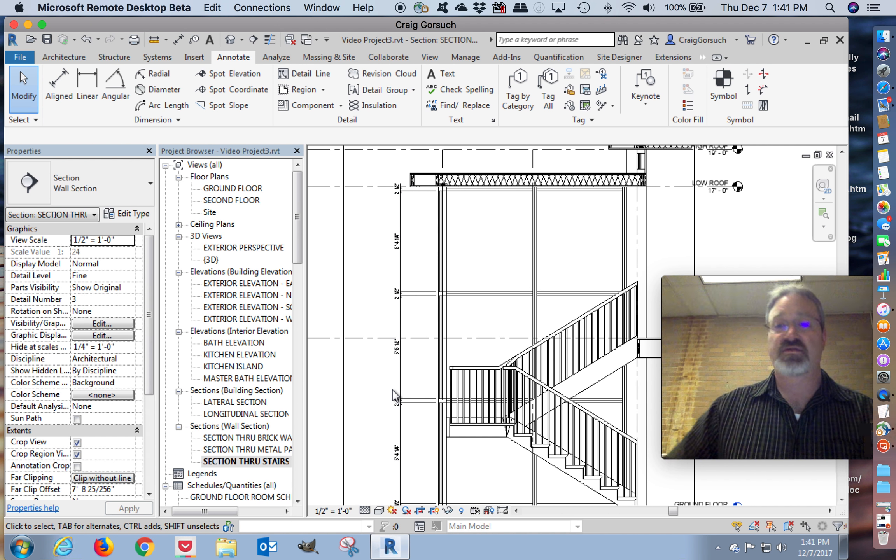
key("z")
key("f")
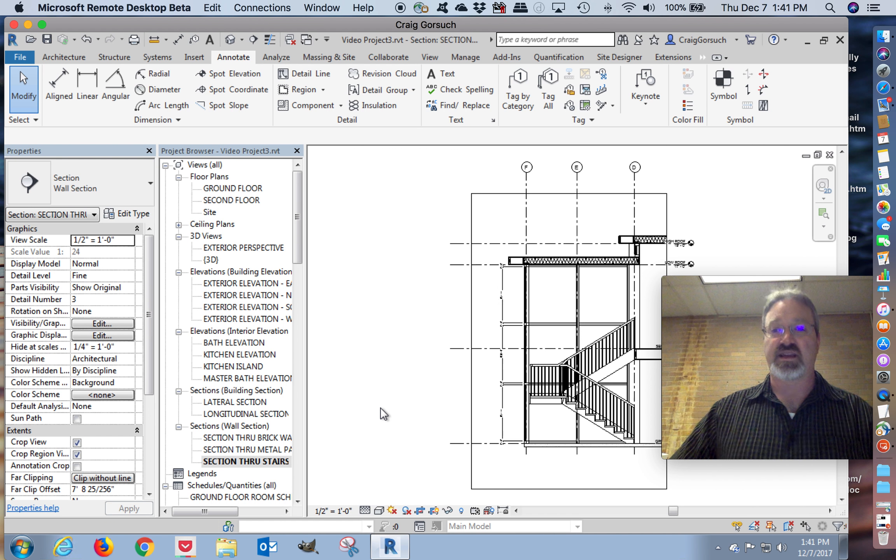